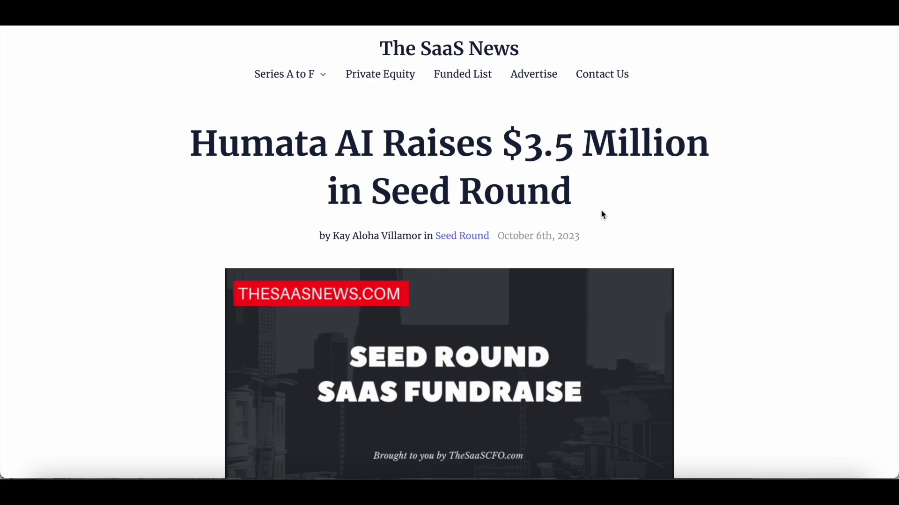
{"action": "scroll", "coordinate": [602, 215], "scroll_direction": "down", "scroll_amount": 6}
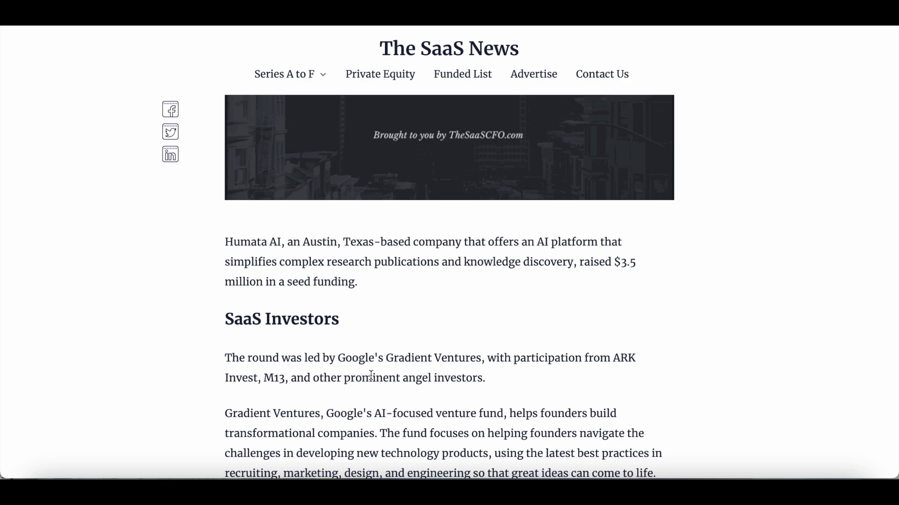
{"action": "scroll", "coordinate": [371, 375], "scroll_direction": "up", "scroll_amount": 5}
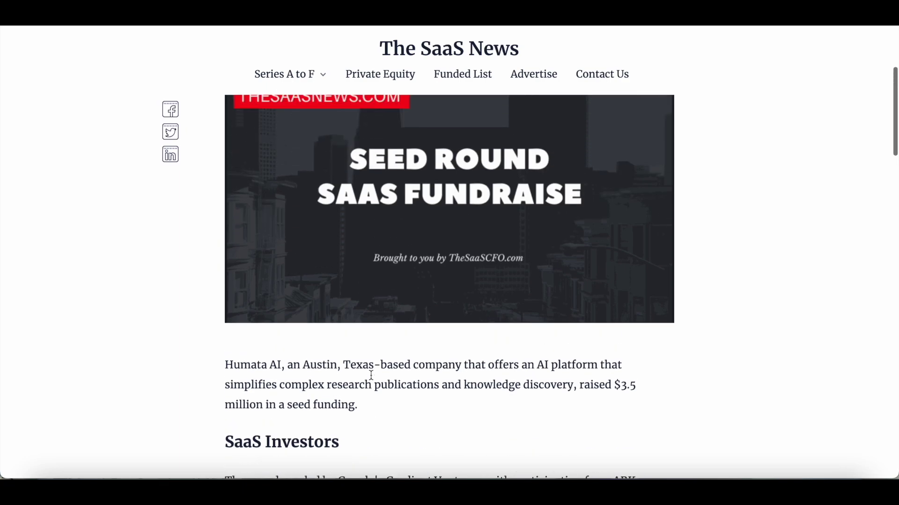
{"action": "scroll", "coordinate": [822, 373], "scroll_direction": "up", "scroll_amount": 1}
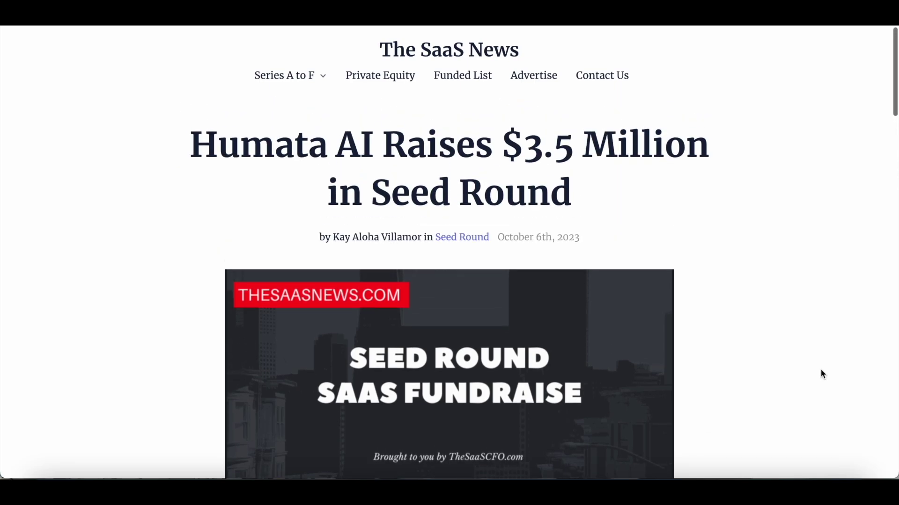
{"action": "scroll", "coordinate": [821, 373], "scroll_direction": "down", "scroll_amount": 3}
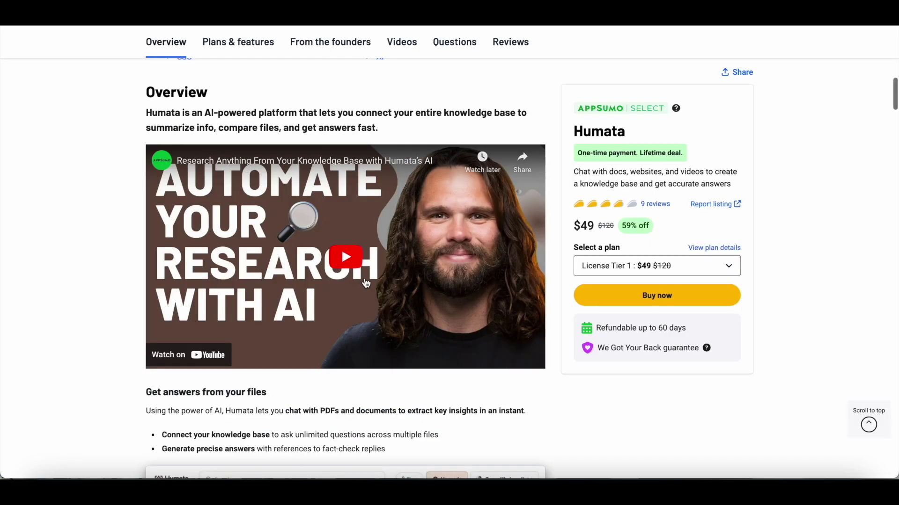
Step: Scroll the Humata deal page to the Plans & features table showing License Tiers 1–4 ($49–$599)
{"action": "scroll", "coordinate": [366, 283], "scroll_direction": "down", "scroll_amount": 10}
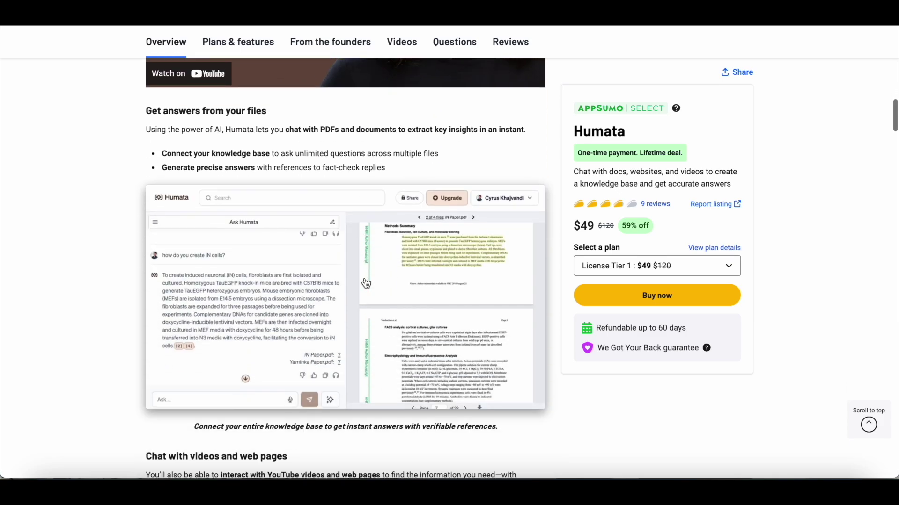
{"action": "scroll", "coordinate": [366, 283], "scroll_direction": "down", "scroll_amount": 20}
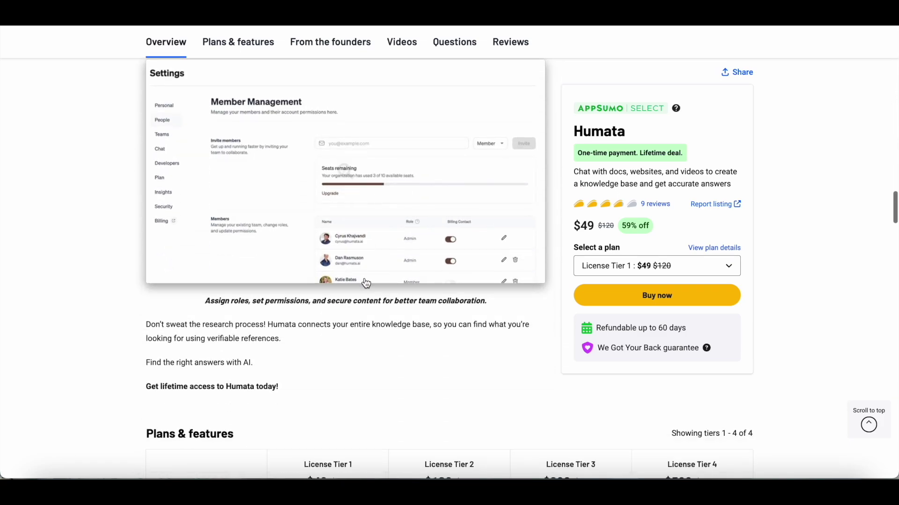
{"action": "scroll", "coordinate": [366, 284], "scroll_direction": "up", "scroll_amount": 1}
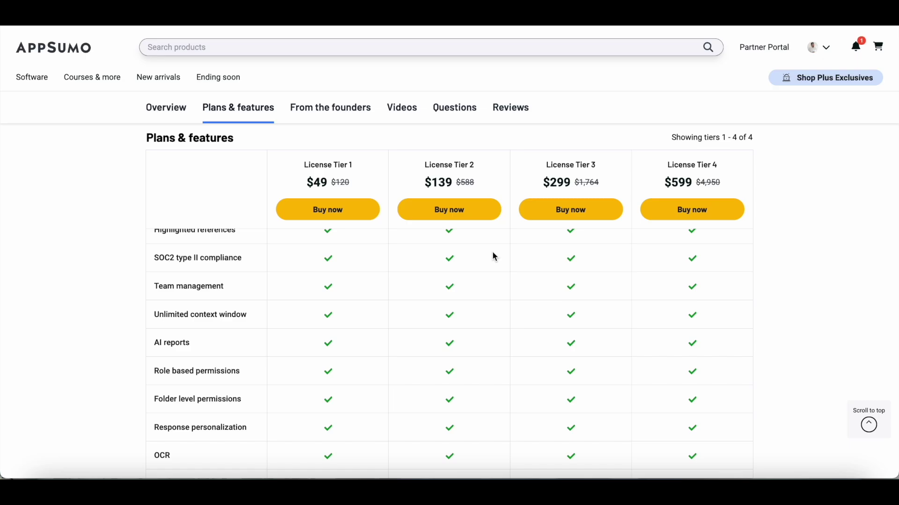
{"action": "scroll", "coordinate": [493, 257], "scroll_direction": "up", "scroll_amount": 3}
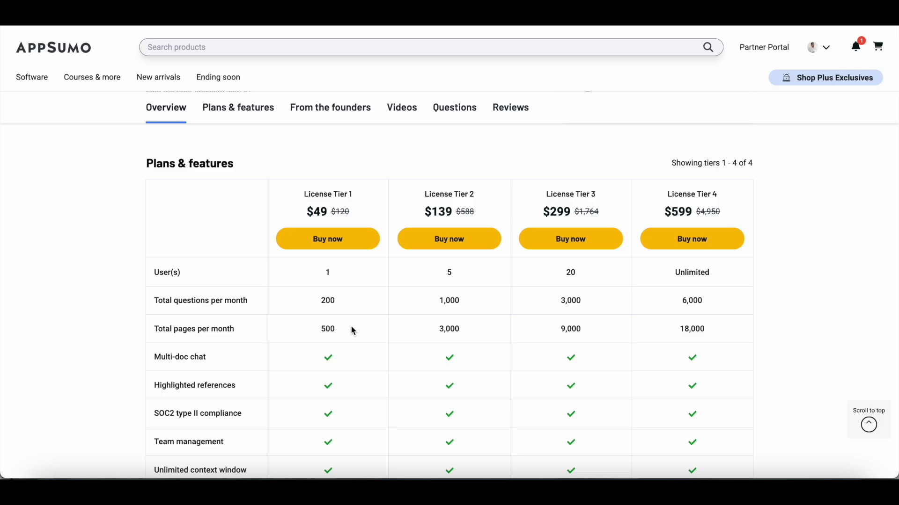
{"action": "scroll", "coordinate": [351, 326], "scroll_direction": "down", "scroll_amount": 3}
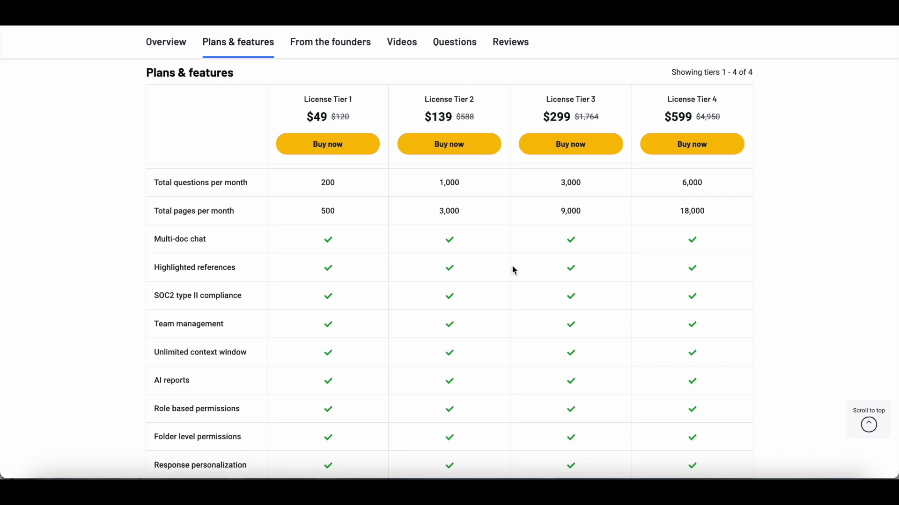
Step: Scroll back up through the Humata Plans & features tier table
{"action": "scroll", "coordinate": [115, 405], "scroll_direction": "up", "scroll_amount": 10}
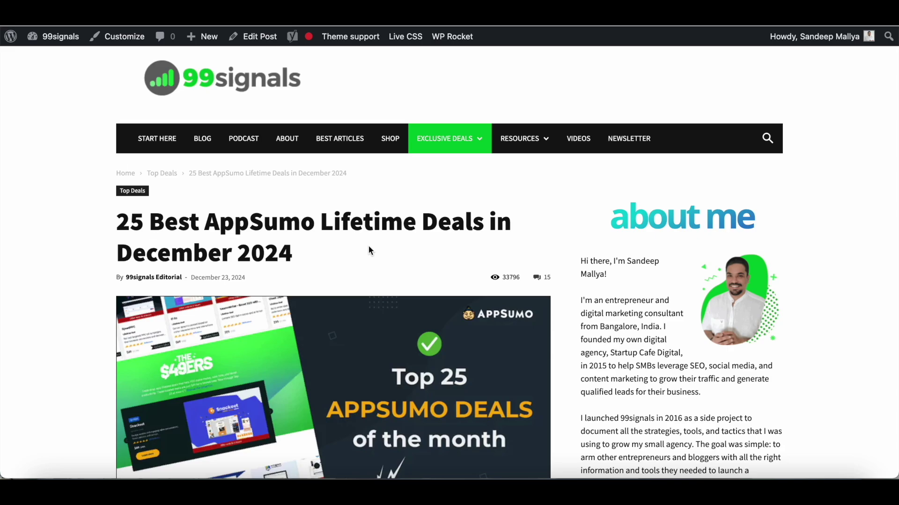
Step: Scroll through the 99signals post on the 25 best AppSumo lifetime deals
{"action": "scroll", "coordinate": [370, 251], "scroll_direction": "down", "scroll_amount": 15}
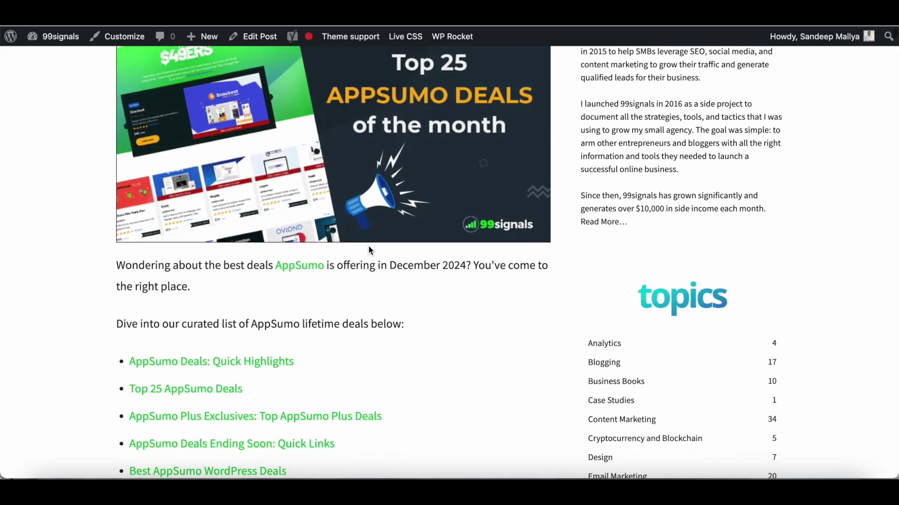
{"action": "scroll", "coordinate": [370, 252], "scroll_direction": "down", "scroll_amount": 15}
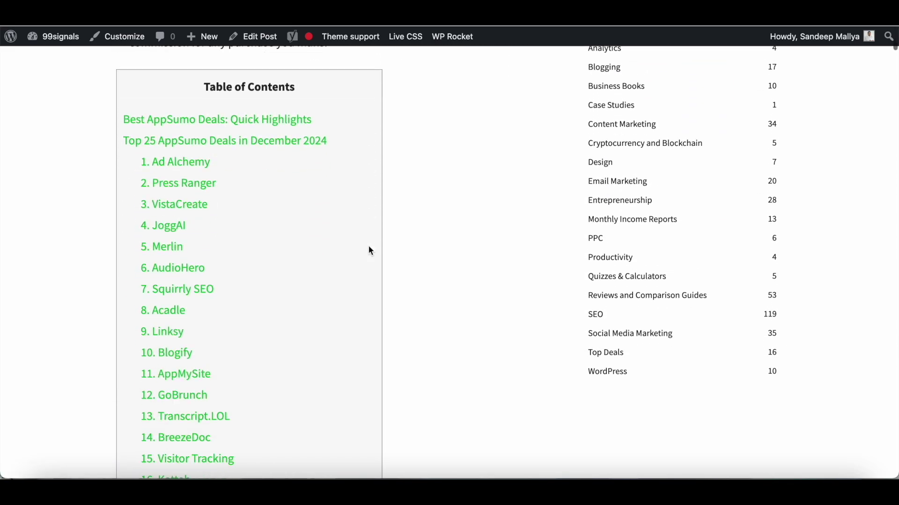
{"action": "scroll", "coordinate": [370, 251], "scroll_direction": "down", "scroll_amount": 4}
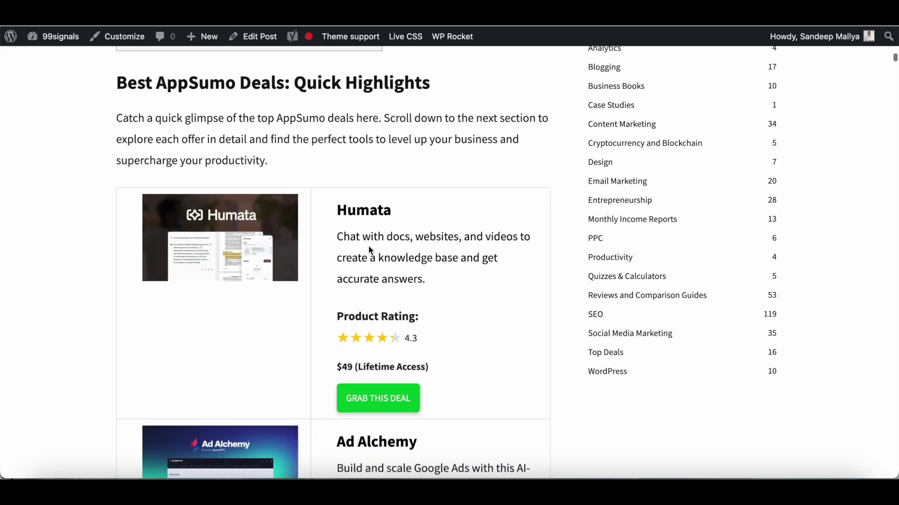
{"action": "scroll", "coordinate": [369, 252], "scroll_direction": "down", "scroll_amount": 14}
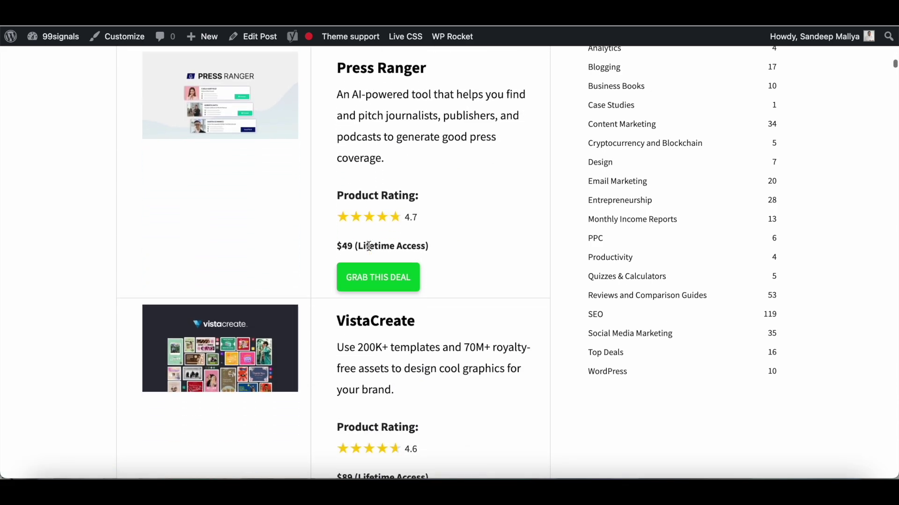
{"action": "scroll", "coordinate": [369, 246], "scroll_direction": "down", "scroll_amount": 4}
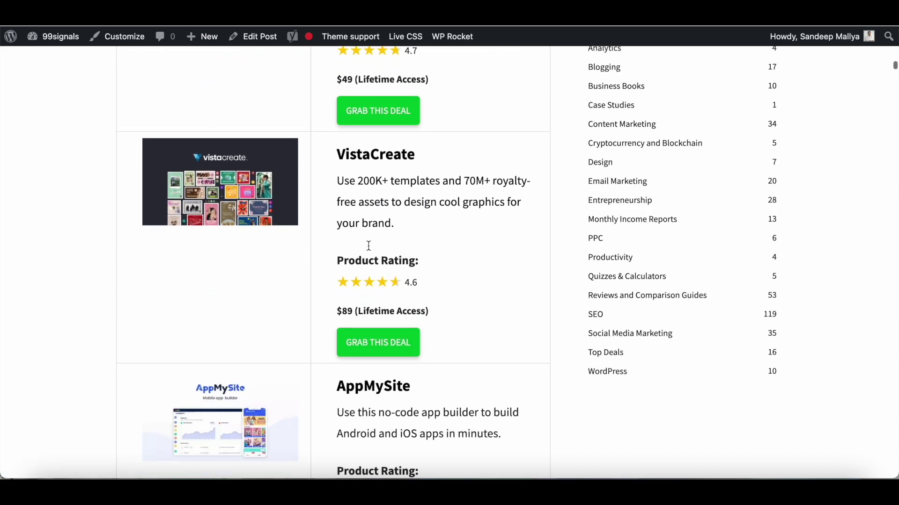
{"action": "scroll", "coordinate": [369, 245], "scroll_direction": "down", "scroll_amount": 5}
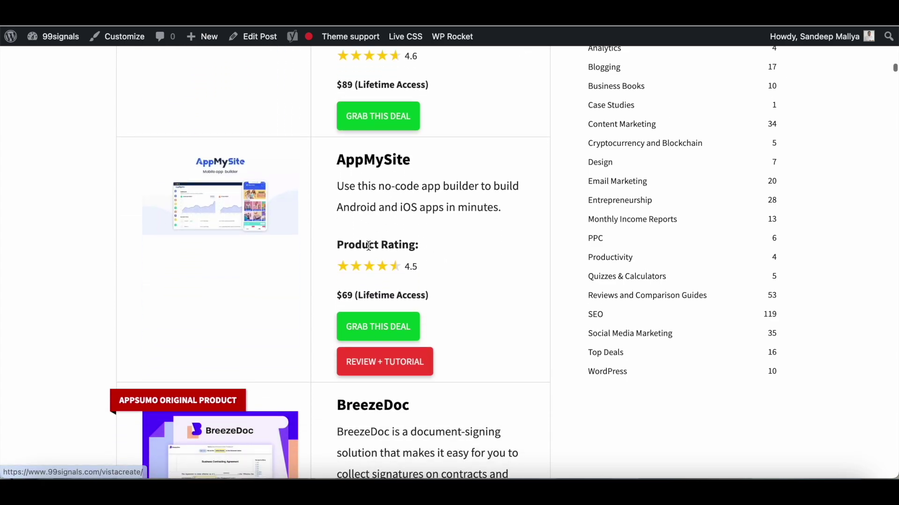
{"action": "scroll", "coordinate": [368, 246], "scroll_direction": "down", "scroll_amount": 9}
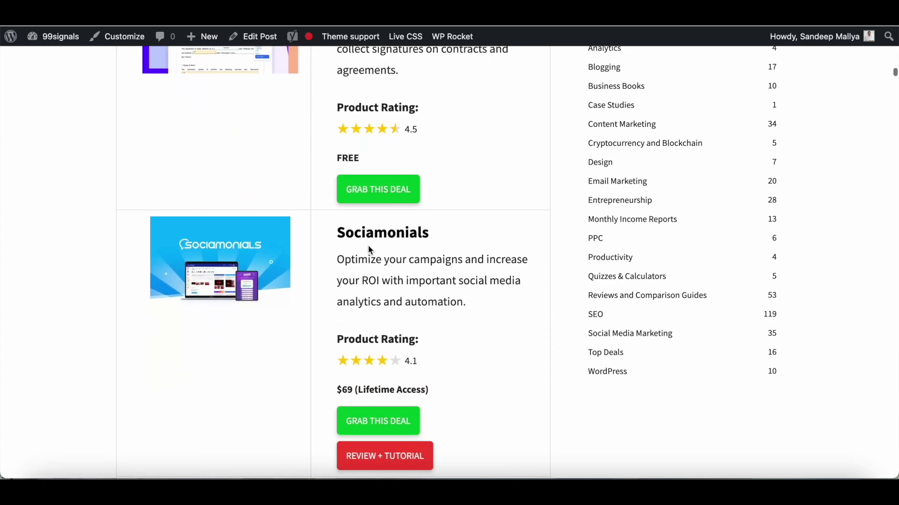
{"action": "scroll", "coordinate": [368, 245], "scroll_direction": "down", "scroll_amount": 7}
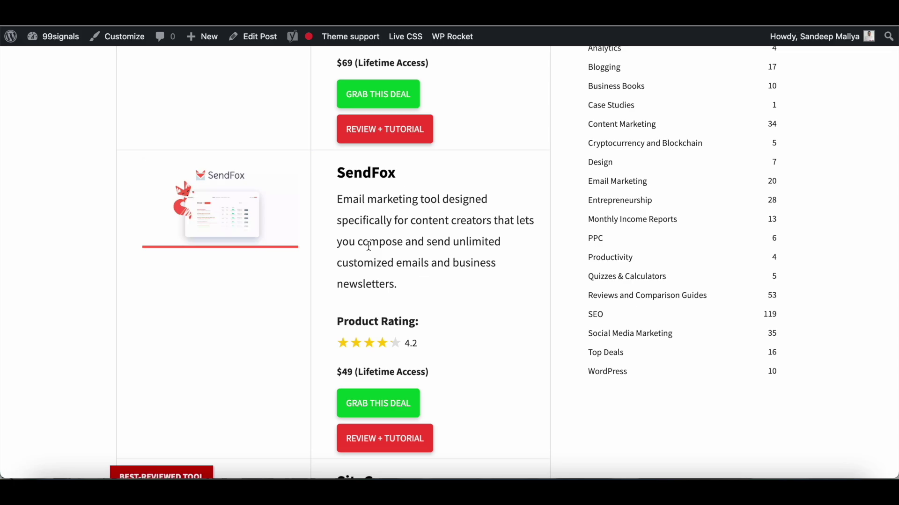
{"action": "scroll", "coordinate": [369, 245], "scroll_direction": "down", "scroll_amount": 11}
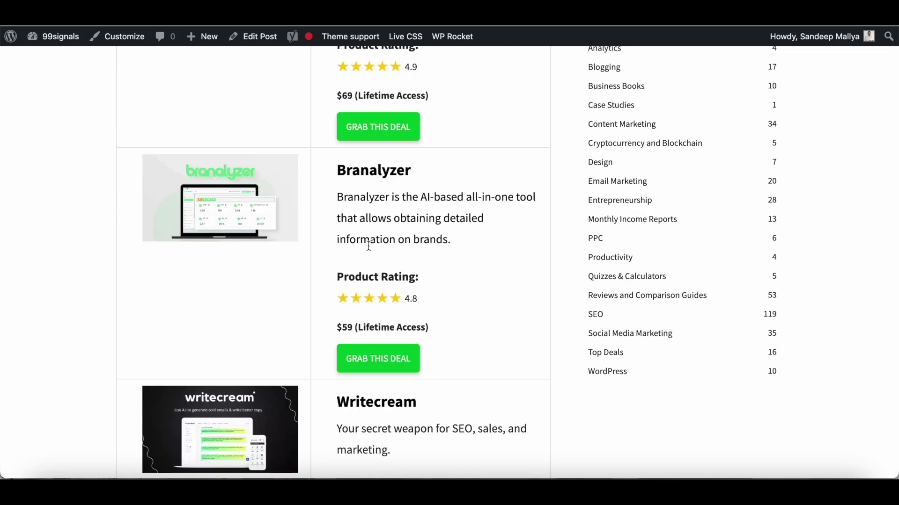
{"action": "scroll", "coordinate": [369, 246], "scroll_direction": "down", "scroll_amount": 20}
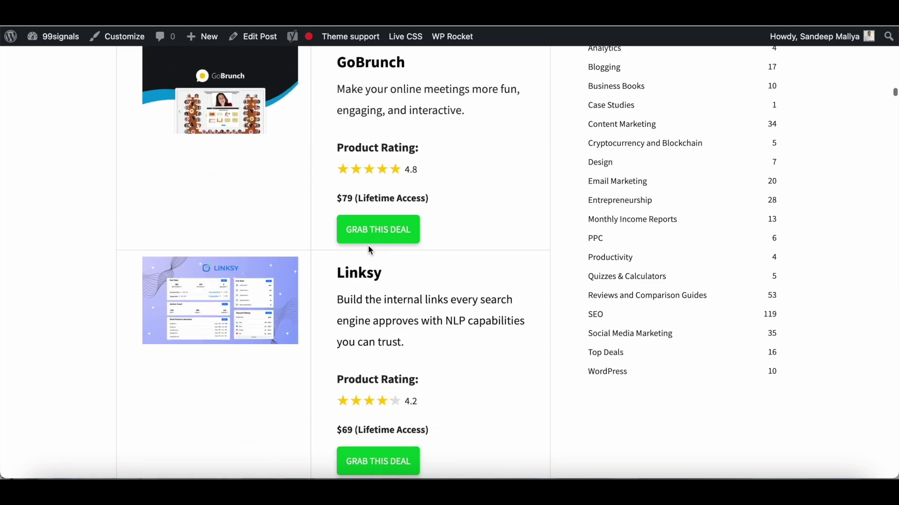
{"action": "scroll", "coordinate": [369, 246], "scroll_direction": "down", "scroll_amount": 20}
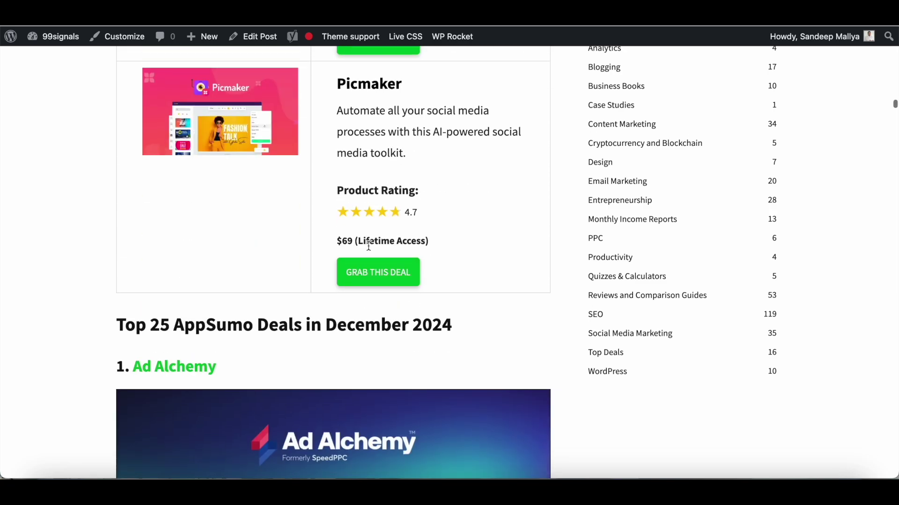
{"action": "scroll", "coordinate": [370, 251], "scroll_direction": "down", "scroll_amount": 1}
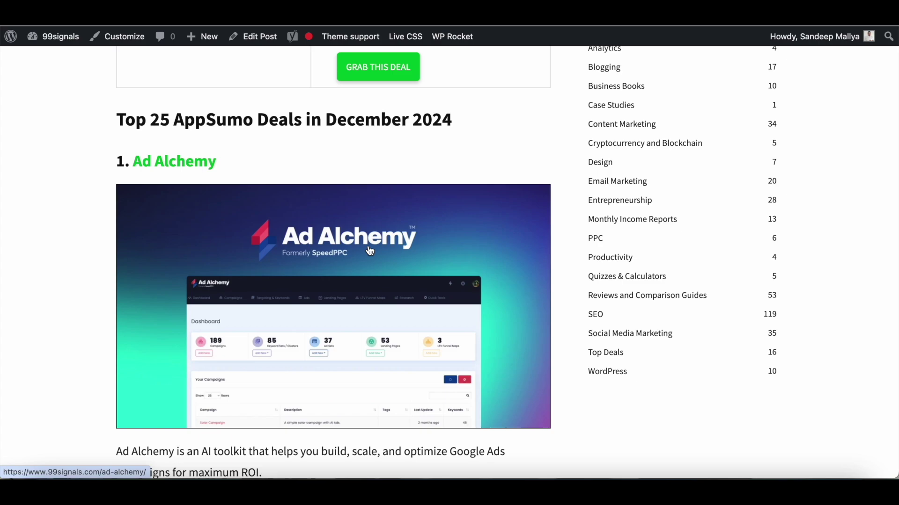
{"action": "scroll", "coordinate": [370, 251], "scroll_direction": "down", "scroll_amount": 17}
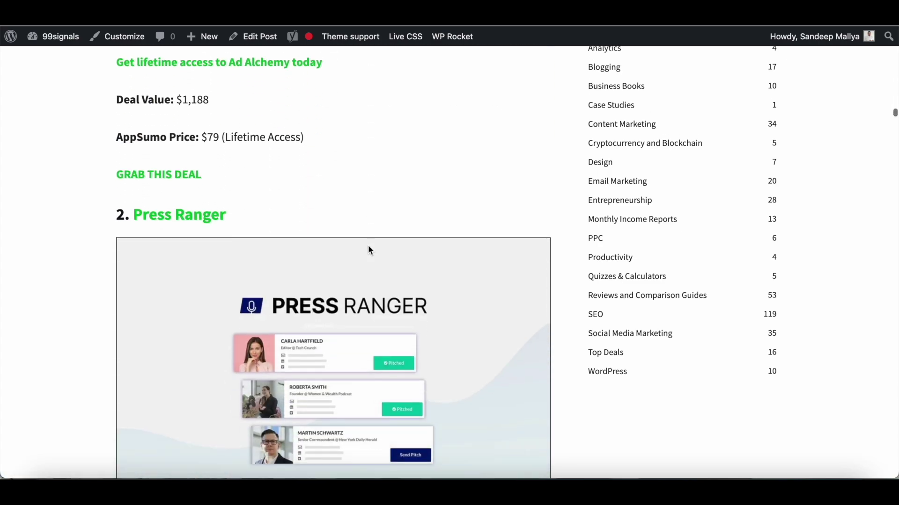
{"action": "scroll", "coordinate": [370, 251], "scroll_direction": "down", "scroll_amount": 4}
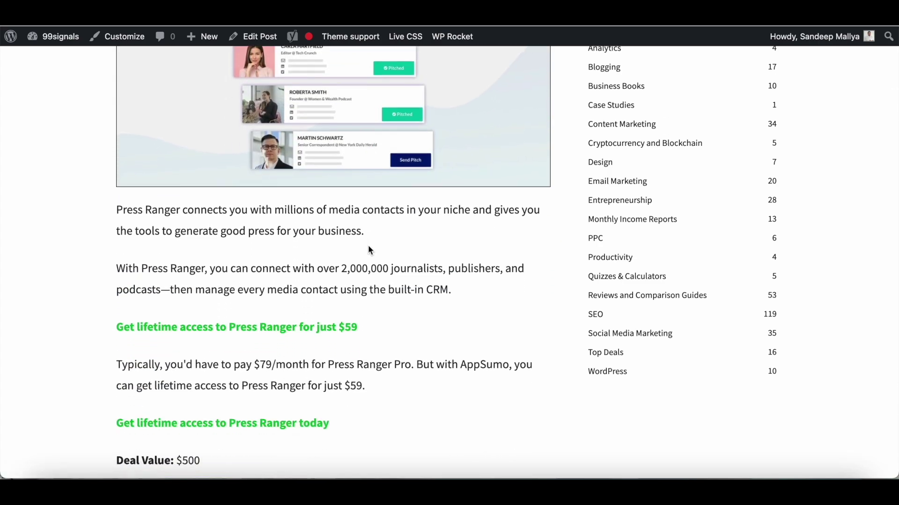
{"action": "scroll", "coordinate": [370, 251], "scroll_direction": "up", "scroll_amount": 8}
{"action": "scroll", "coordinate": [370, 251], "scroll_direction": "down", "scroll_amount": 18}
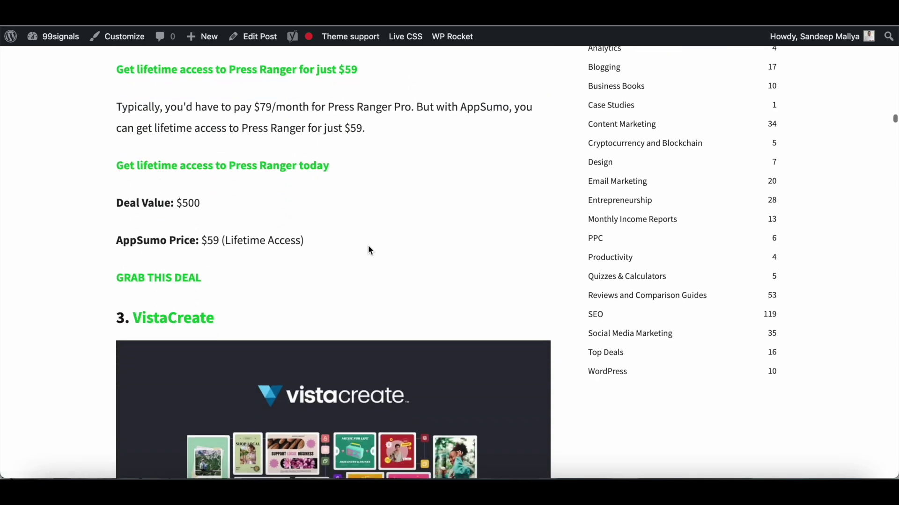
{"action": "scroll", "coordinate": [370, 252], "scroll_direction": "down", "scroll_amount": 2}
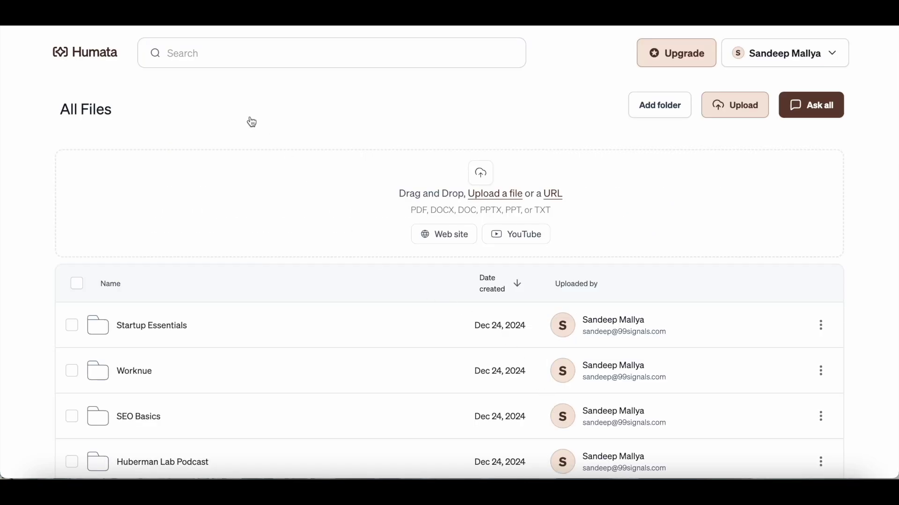
{"action": "scroll", "coordinate": [370, 318], "scroll_direction": "down", "scroll_amount": 1}
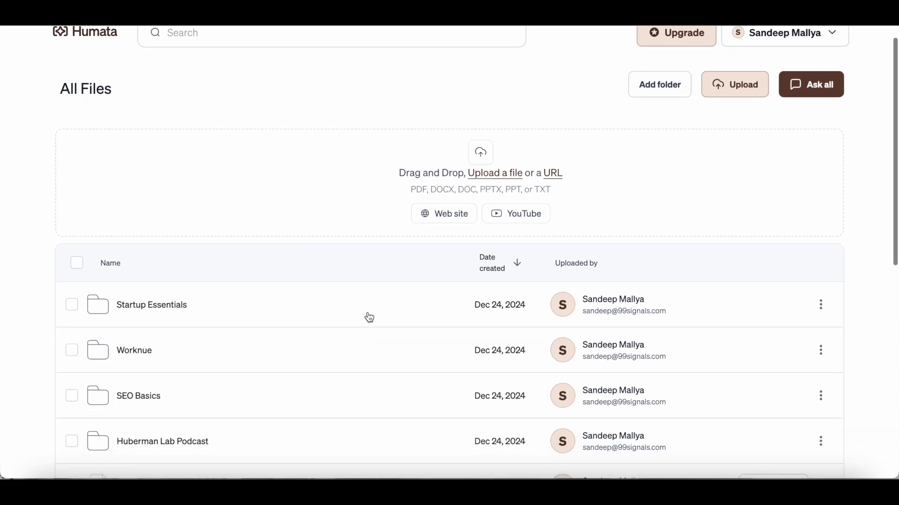
{"action": "scroll", "coordinate": [370, 319], "scroll_direction": "down", "scroll_amount": 2}
{"action": "scroll", "coordinate": [369, 318], "scroll_direction": "up", "scroll_amount": 3}
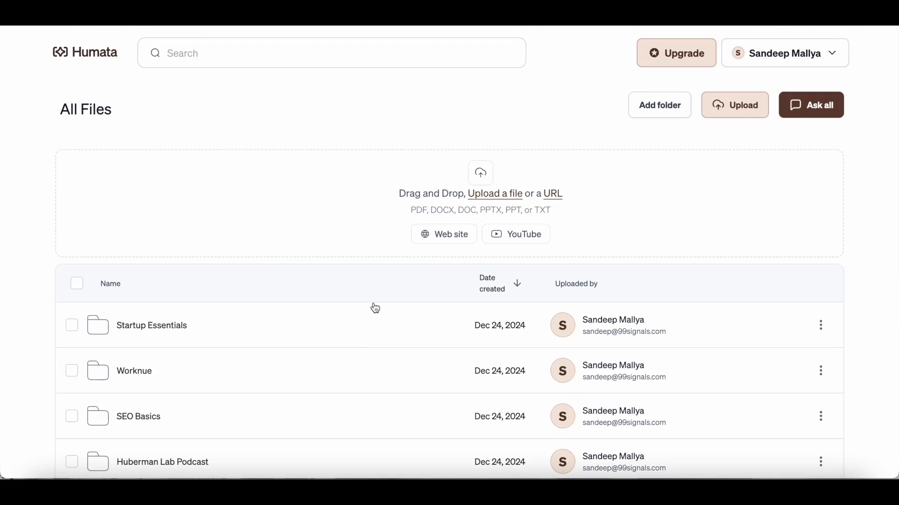
{"action": "scroll", "coordinate": [373, 309], "scroll_direction": "down", "scroll_amount": 5}
{"action": "scroll", "coordinate": [377, 307], "scroll_direction": "down", "scroll_amount": 5}
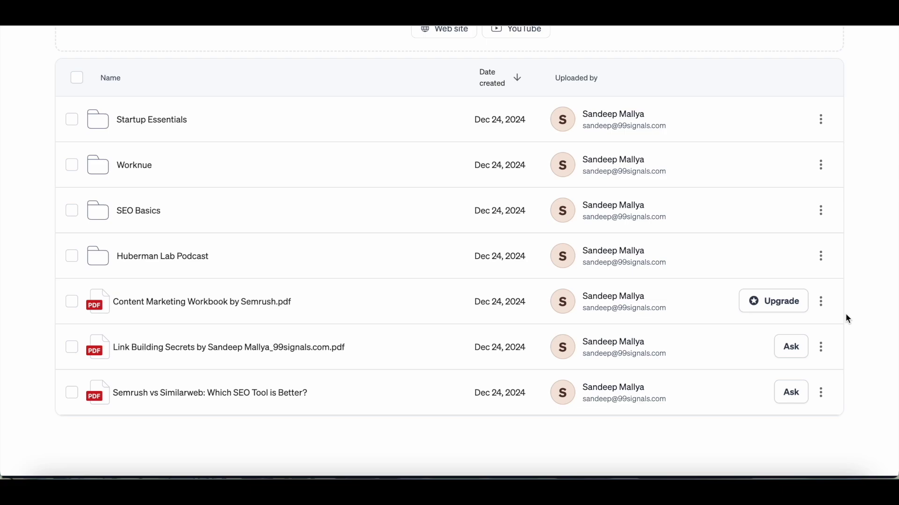
{"action": "scroll", "coordinate": [845, 314], "scroll_direction": "up", "scroll_amount": 5}
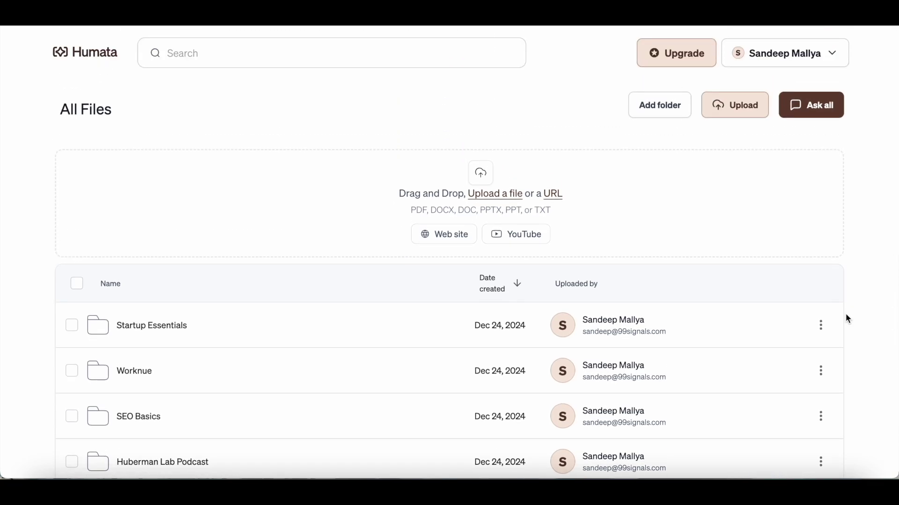
{"action": "scroll", "coordinate": [848, 319], "scroll_direction": "down", "scroll_amount": 5}
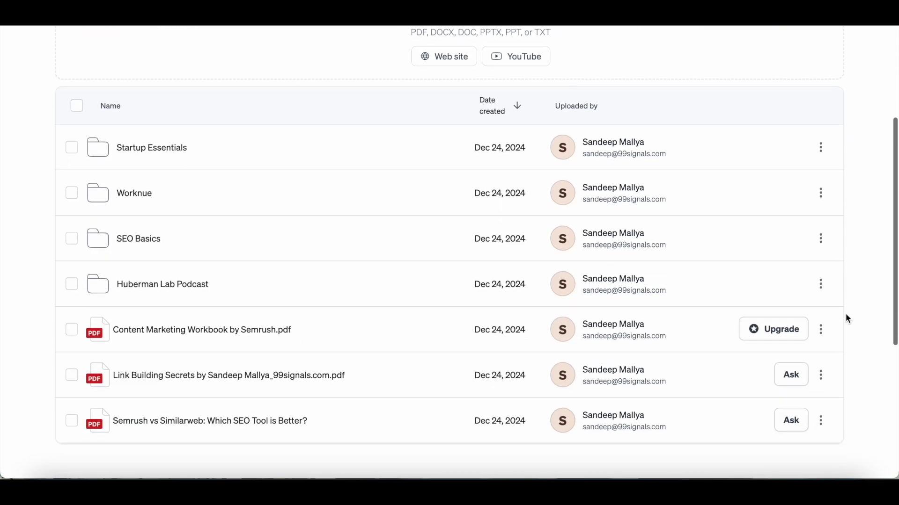
{"action": "scroll", "coordinate": [848, 318], "scroll_direction": "down", "scroll_amount": 2}
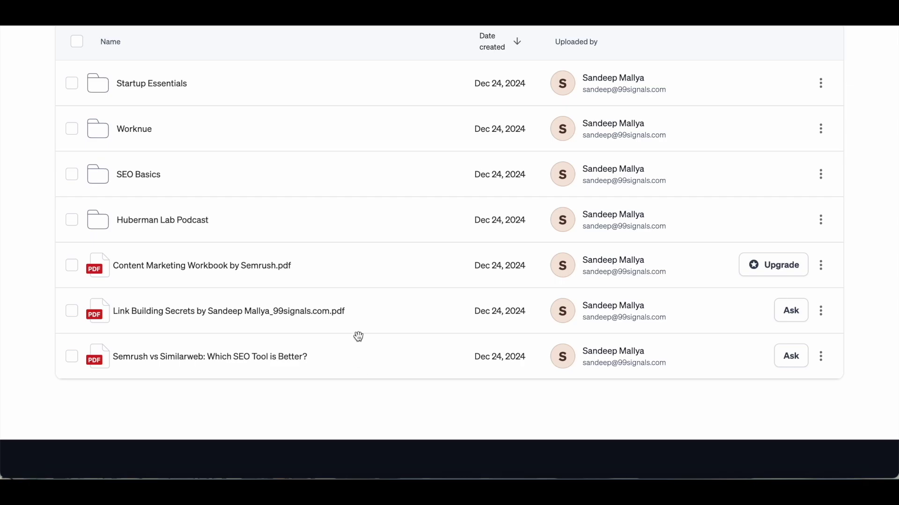
{"action": "scroll", "coordinate": [27, 343], "scroll_direction": "up", "scroll_amount": 3}
{"action": "scroll", "coordinate": [26, 343], "scroll_direction": "down", "scroll_amount": 2}
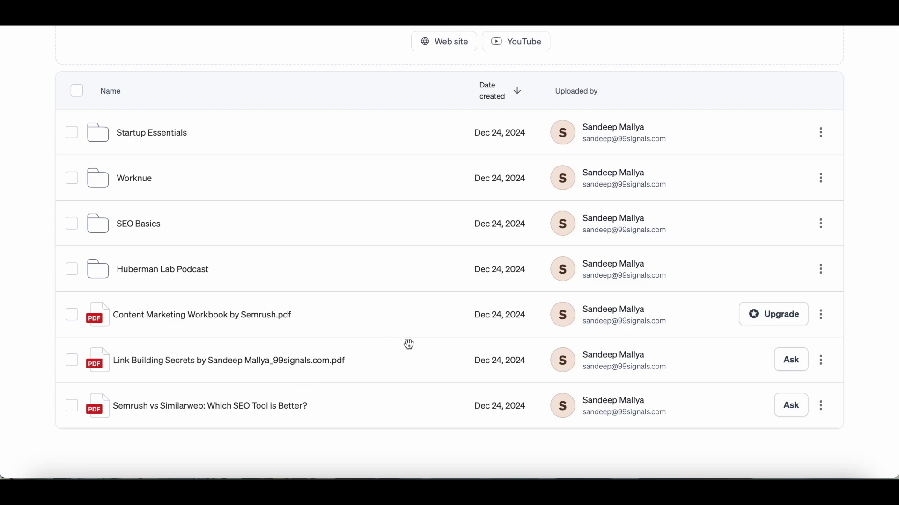
{"action": "scroll", "coordinate": [410, 346], "scroll_direction": "up", "scroll_amount": 4}
{"action": "scroll", "coordinate": [412, 354], "scroll_direction": "up", "scroll_amount": 2}
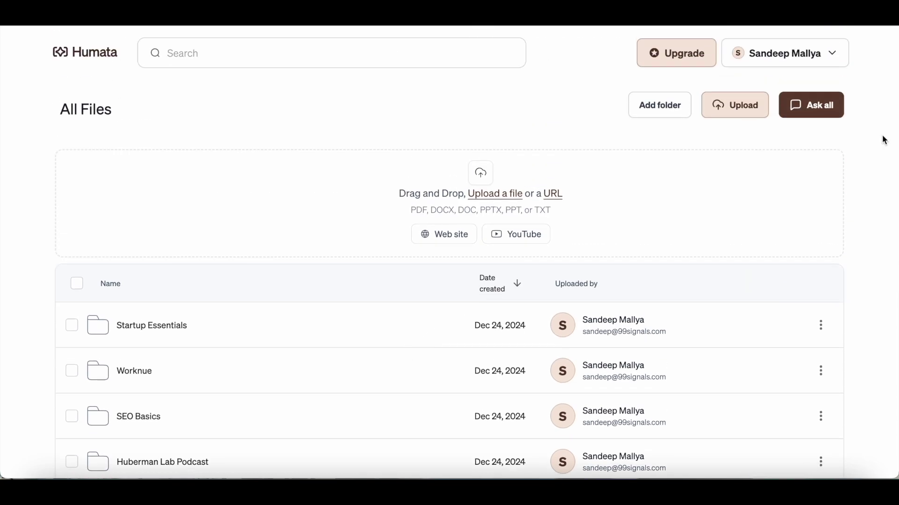
{"action": "left_click", "coordinate": [819, 62]}
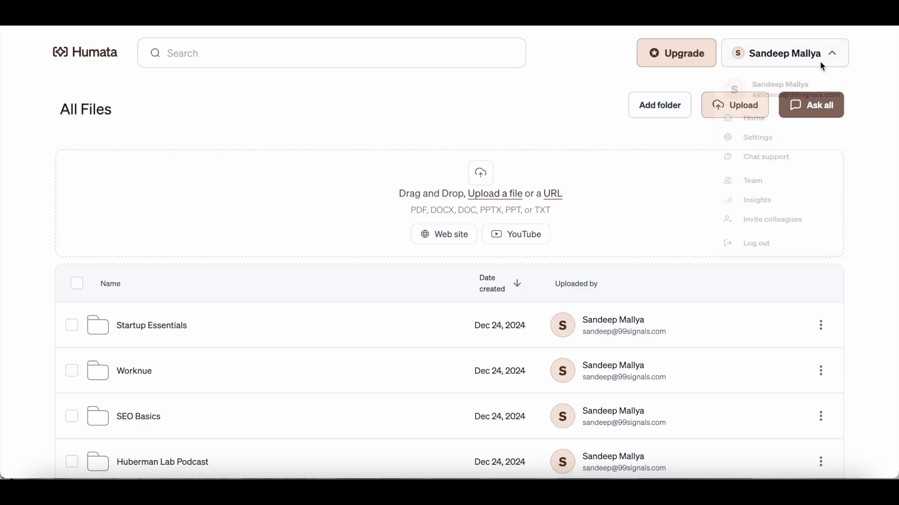
{"action": "left_click", "coordinate": [770, 153]}
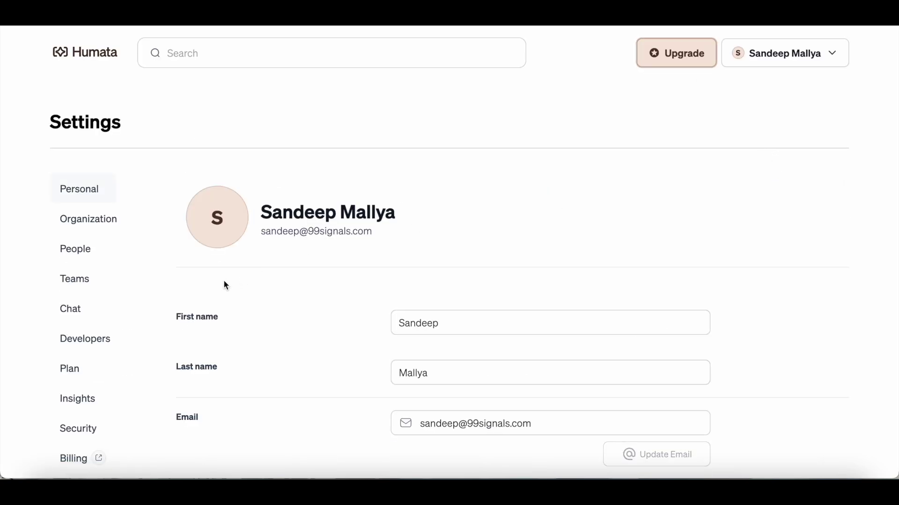
{"action": "left_click", "coordinate": [112, 313]}
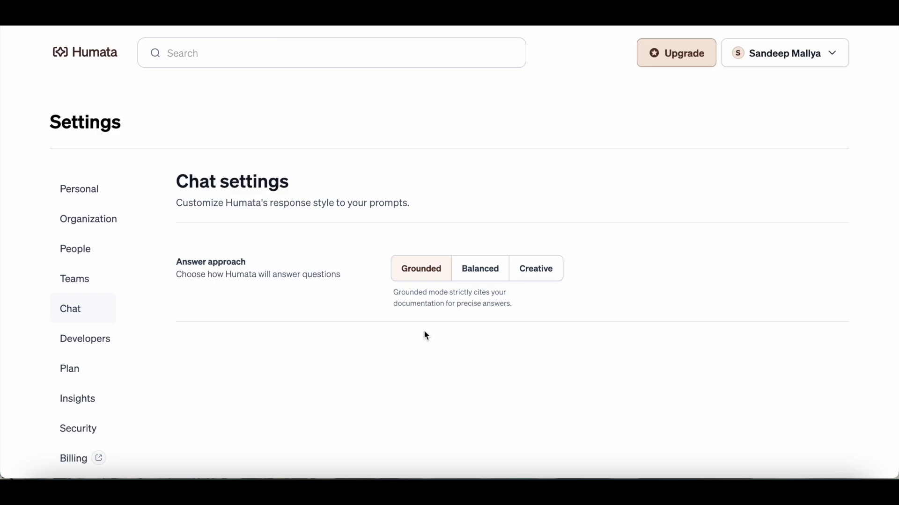
Step: Try the Balanced and Creative answer approaches, then settle on Grounded
{"action": "left_click", "coordinate": [472, 277]}
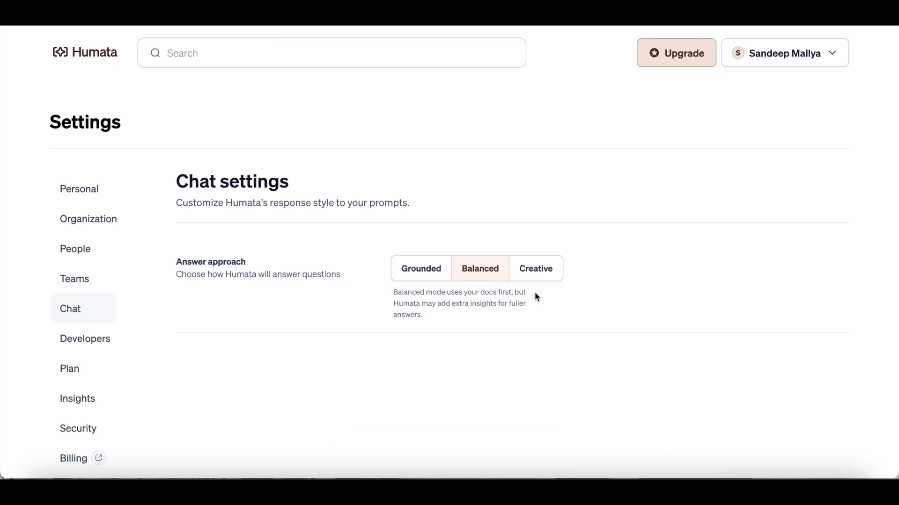
{"action": "left_click", "coordinate": [553, 275]}
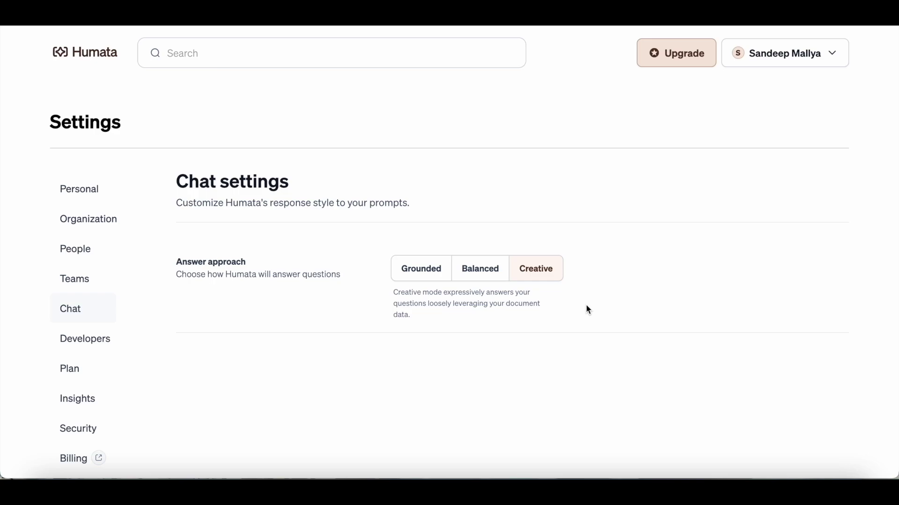
{"action": "left_click", "coordinate": [429, 279]}
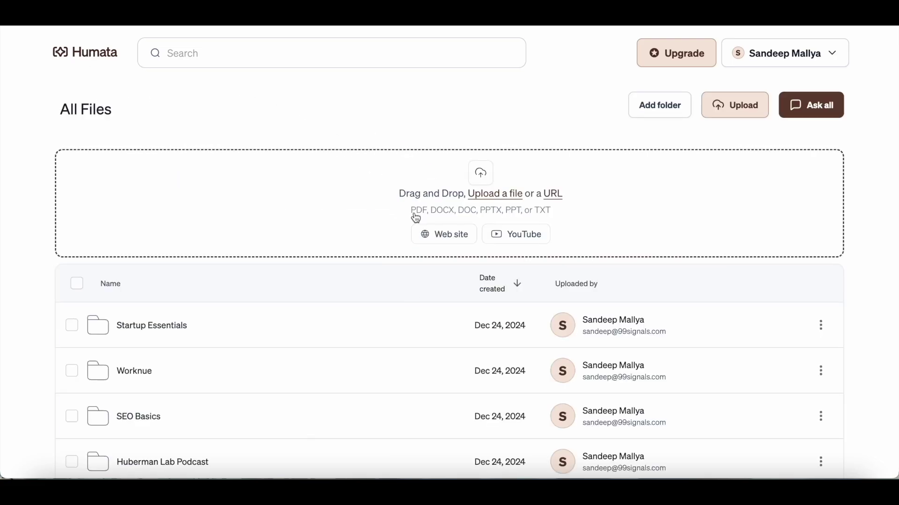
{"action": "left_click", "coordinate": [435, 236]}
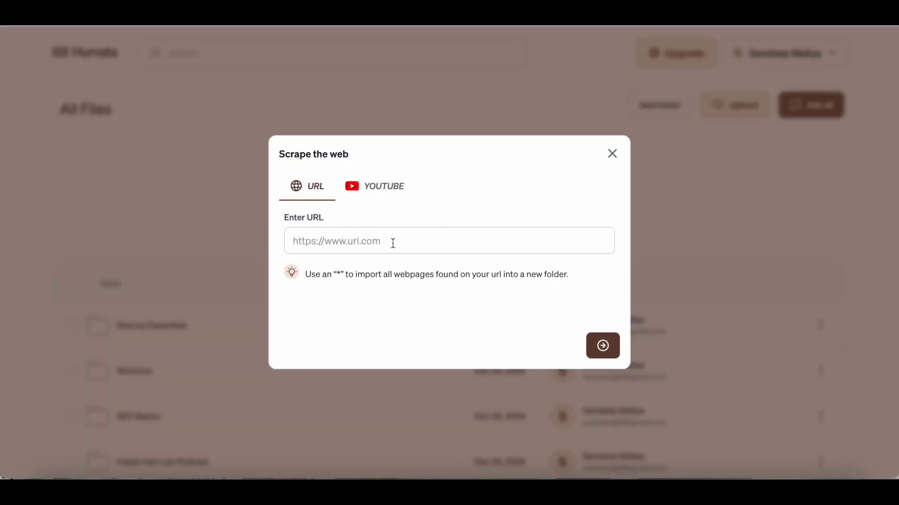
{"action": "left_click", "coordinate": [387, 194]}
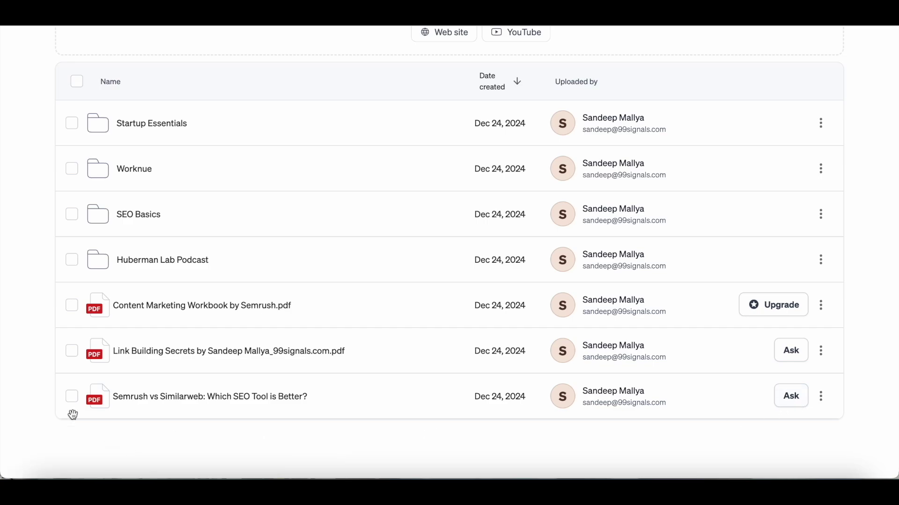
{"action": "left_click", "coordinate": [73, 398]}
{"action": "left_click", "coordinate": [72, 351]}
{"action": "left_click", "coordinate": [72, 306]}
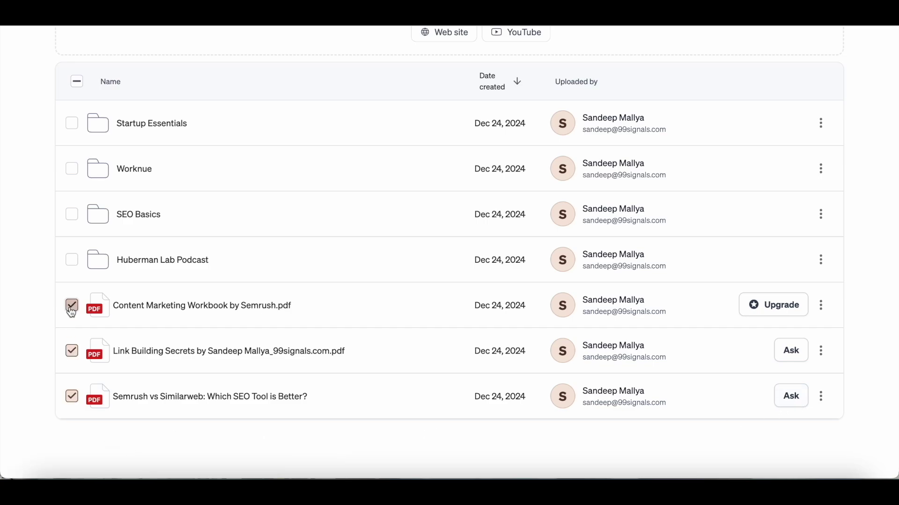
{"action": "scroll", "coordinate": [37, 317], "scroll_direction": "up", "scroll_amount": 1}
{"action": "scroll", "coordinate": [38, 317], "scroll_direction": "up", "scroll_amount": 4}
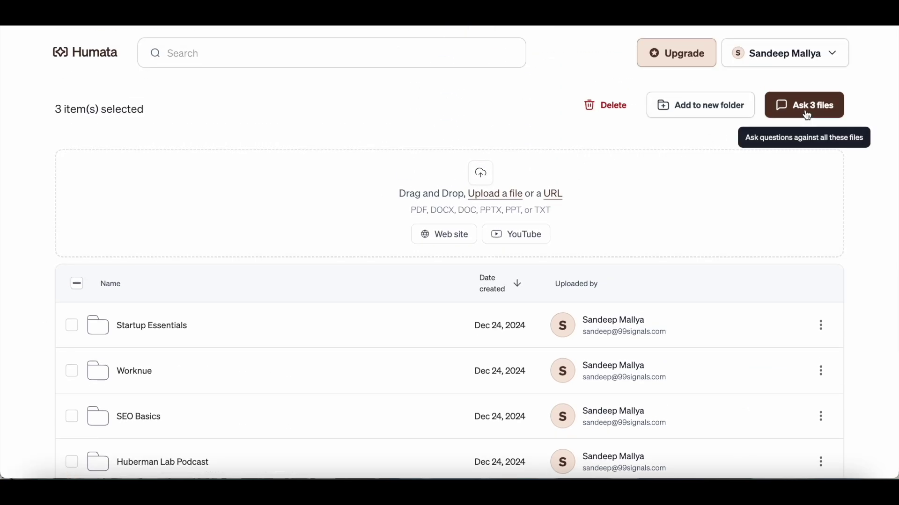
{"action": "left_click", "coordinate": [168, 255]}
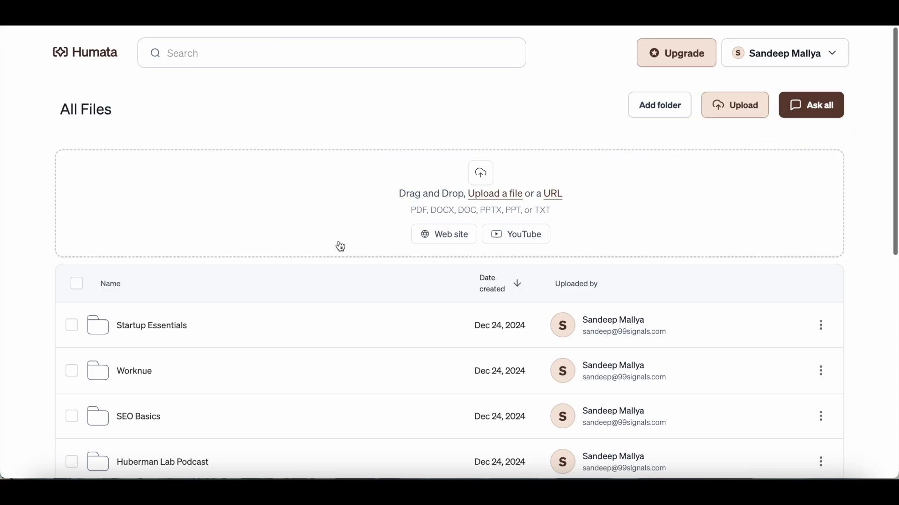
{"action": "left_click", "coordinate": [811, 116]}
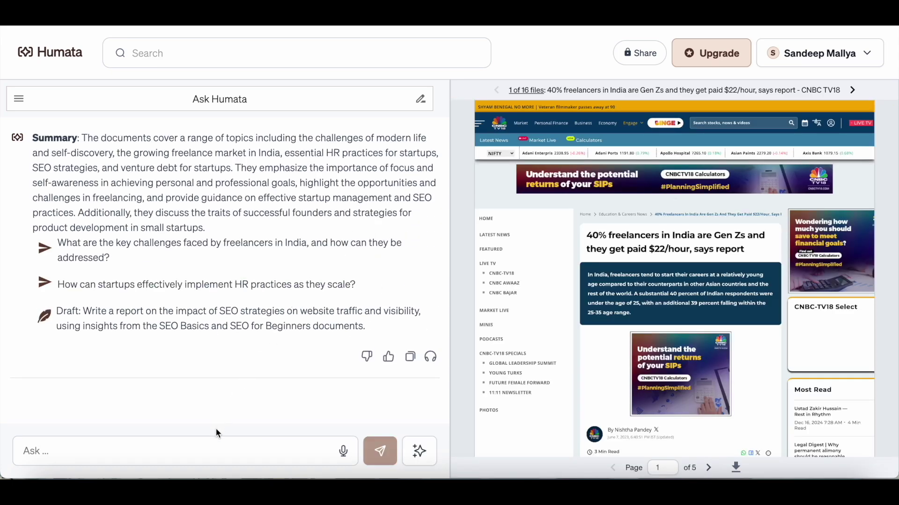
{"action": "left_click", "coordinate": [50, 52]}
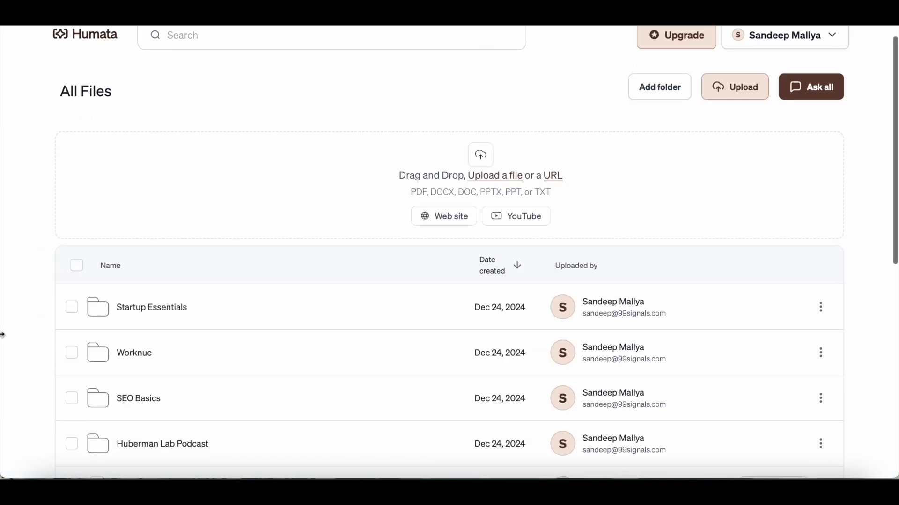
{"action": "scroll", "coordinate": [23, 334], "scroll_direction": "down", "scroll_amount": 1}
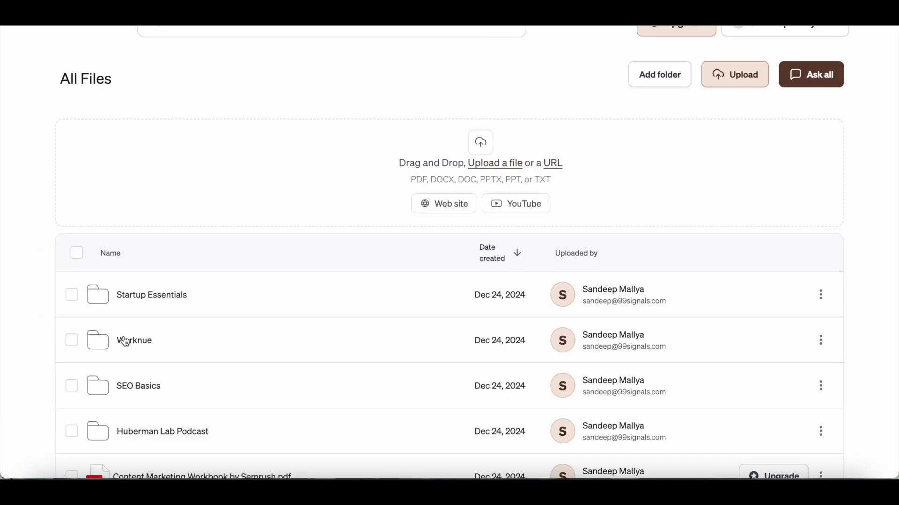
Step: Open the Worknue folder, select all three freelancing PDFs and start a chat across them
{"action": "left_click", "coordinate": [124, 341]}
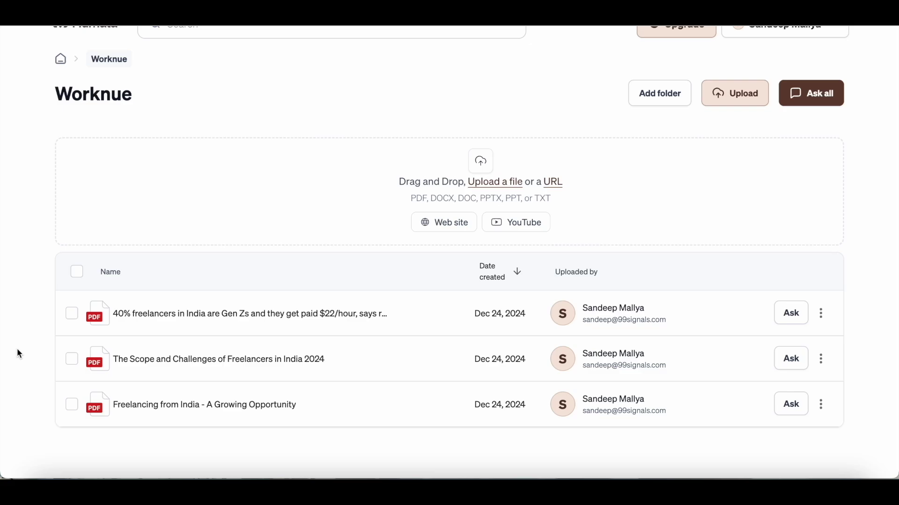
{"action": "scroll", "coordinate": [77, 314], "scroll_direction": "up", "scroll_amount": 1}
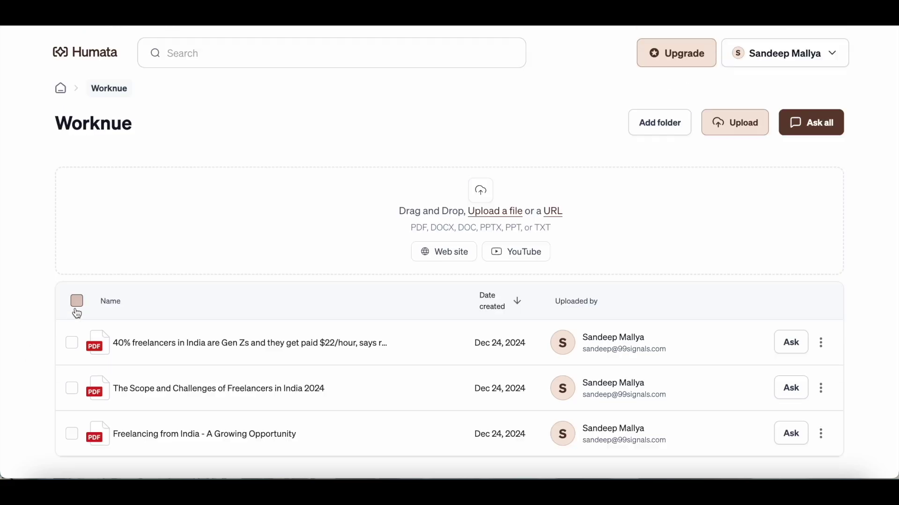
{"action": "left_click", "coordinate": [77, 302]}
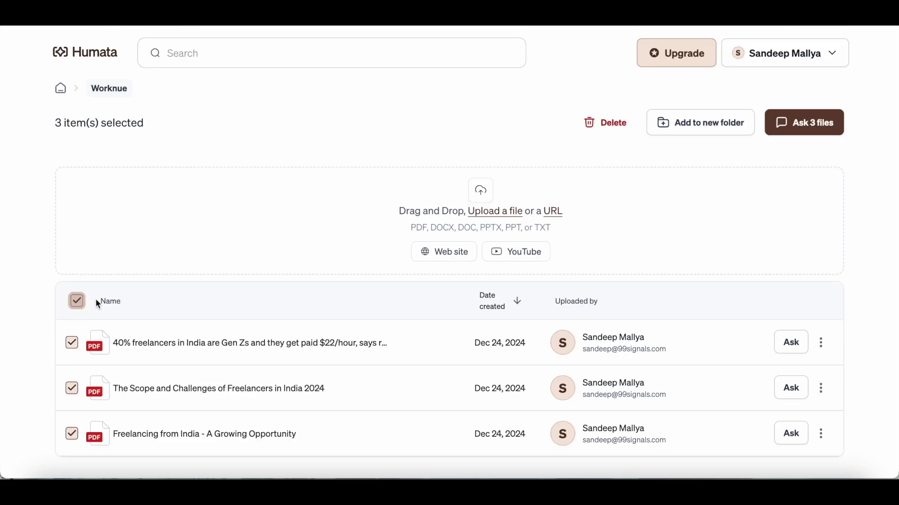
{"action": "left_click", "coordinate": [825, 134]}
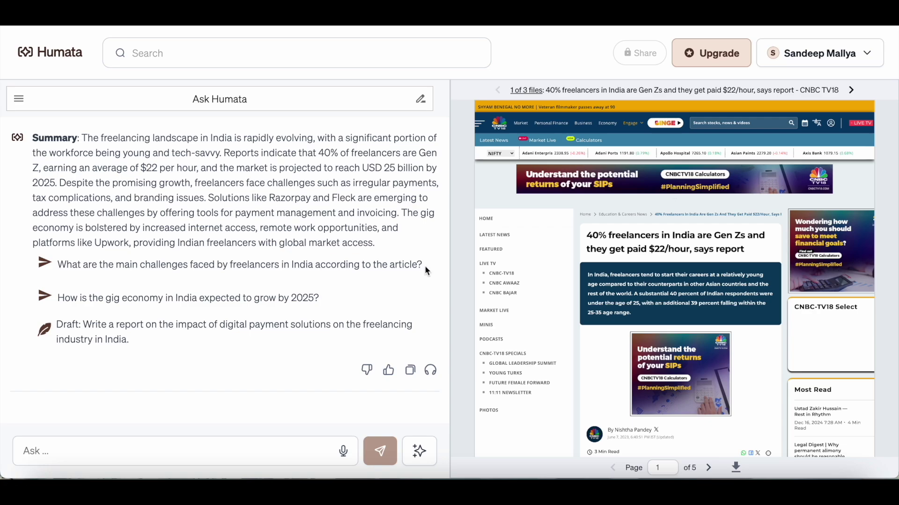
Step: Ask Humata the suggested question about the main challenges faced by freelancers in India
{"action": "left_click_drag", "start_coordinate": [425, 265], "coordinate": [253, 266]}
{"action": "left_click", "coordinate": [94, 277]}
{"action": "triple_click", "coordinate": [61, 266]}
{"action": "key", "text": "ctrl+c"}
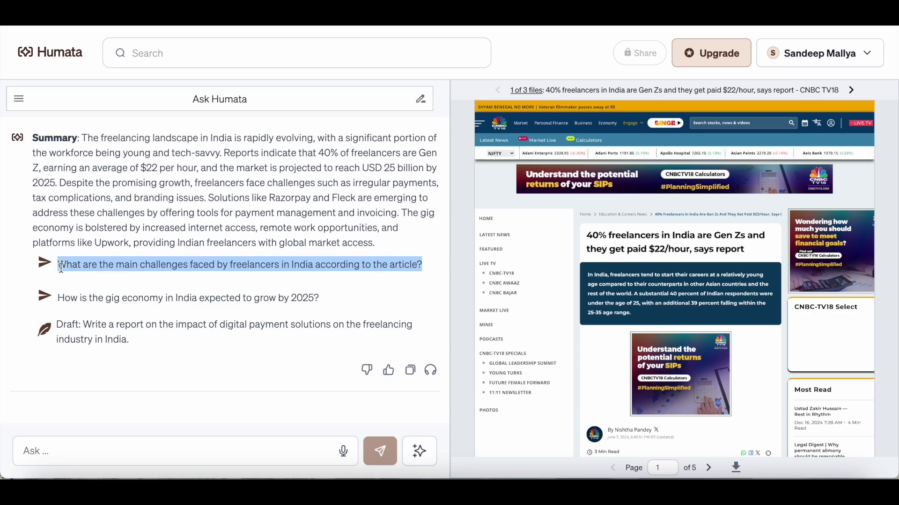
{"action": "left_click", "coordinate": [173, 451]}
{"action": "key", "text": "ctrl+v"}
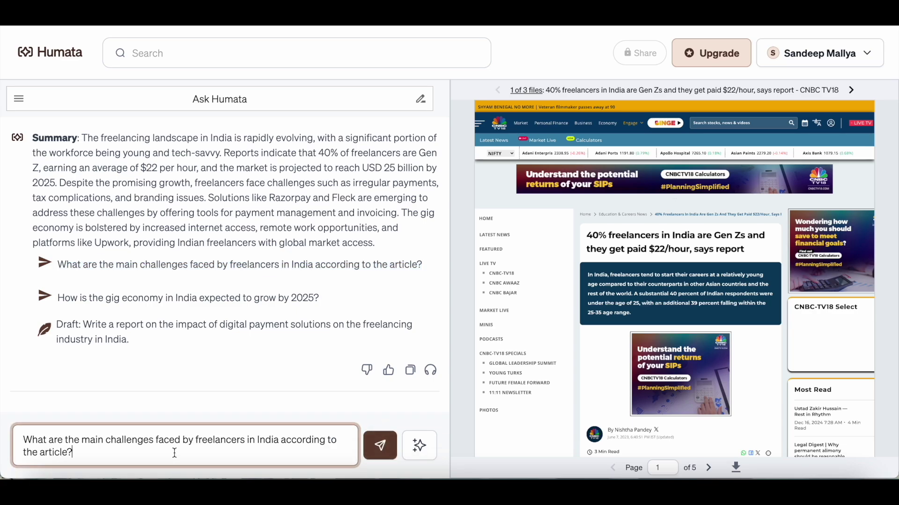
{"action": "left_click", "coordinate": [380, 445]}
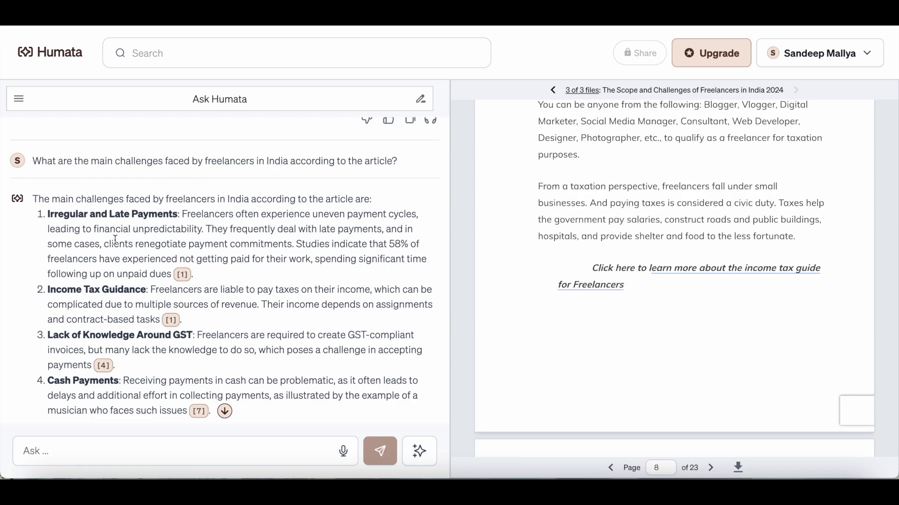
Step: View the passages behind citation [1] and the GST knowledge citation in the source PDF
{"action": "left_click", "coordinate": [183, 255]}
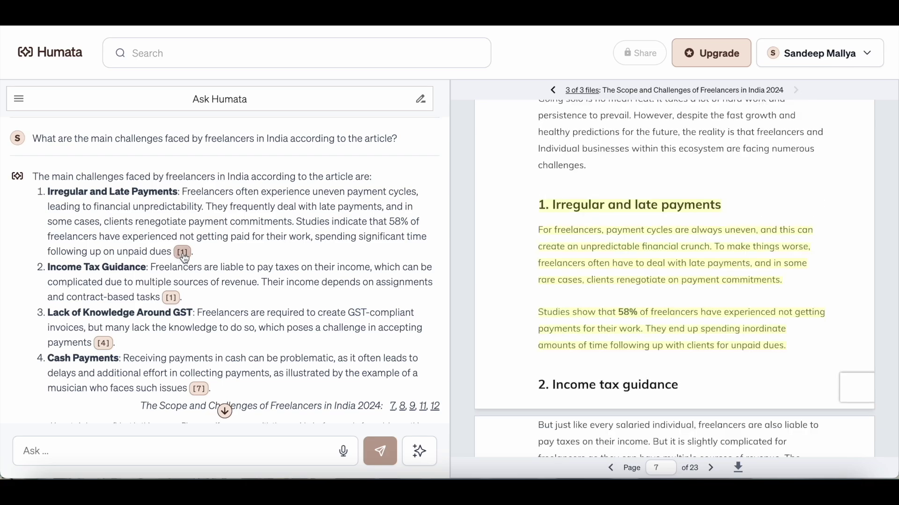
{"action": "scroll", "coordinate": [785, 175], "scroll_direction": "up", "scroll_amount": 5}
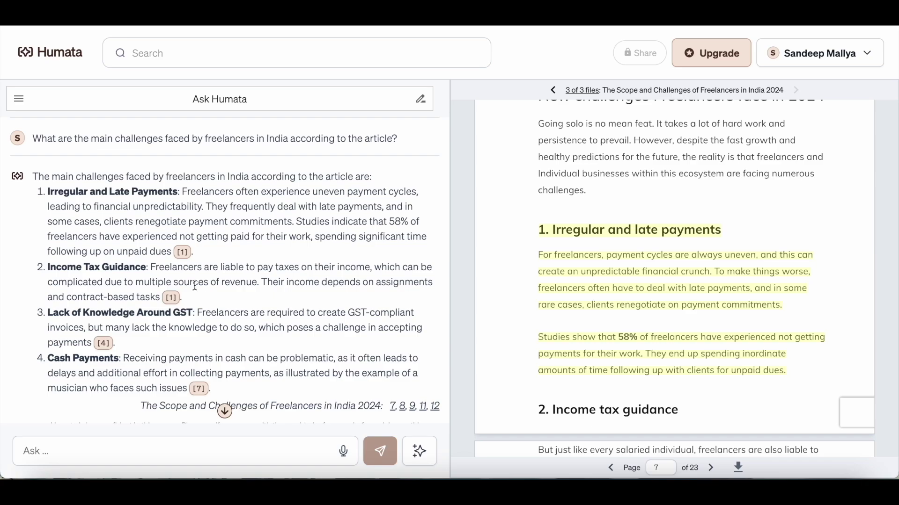
{"action": "left_click", "coordinate": [104, 344]}
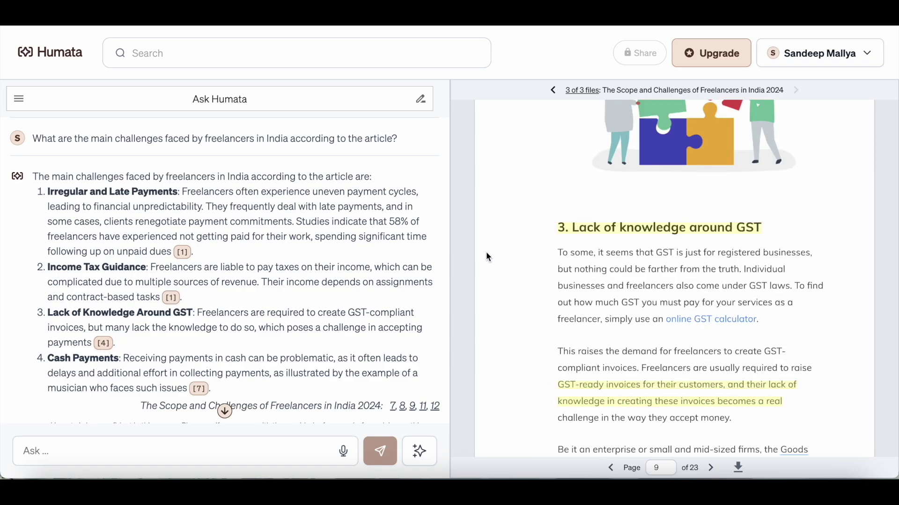
{"action": "scroll", "coordinate": [546, 268], "scroll_direction": "down", "scroll_amount": 4}
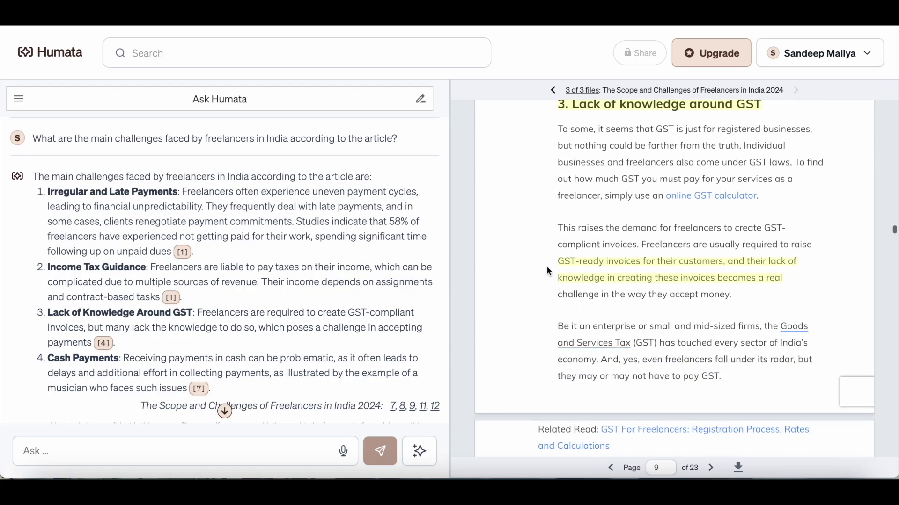
{"action": "scroll", "coordinate": [548, 269], "scroll_direction": "down", "scroll_amount": 5}
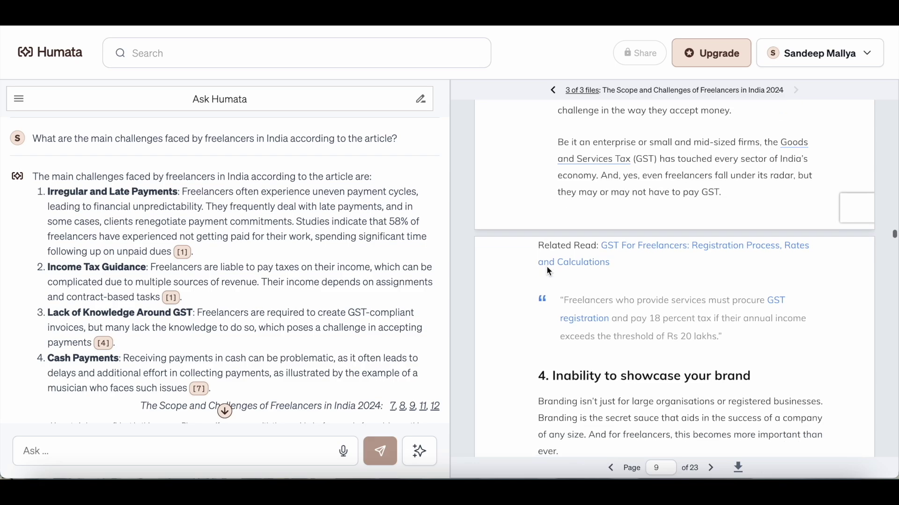
{"action": "scroll", "coordinate": [547, 267], "scroll_direction": "down", "scroll_amount": 1}
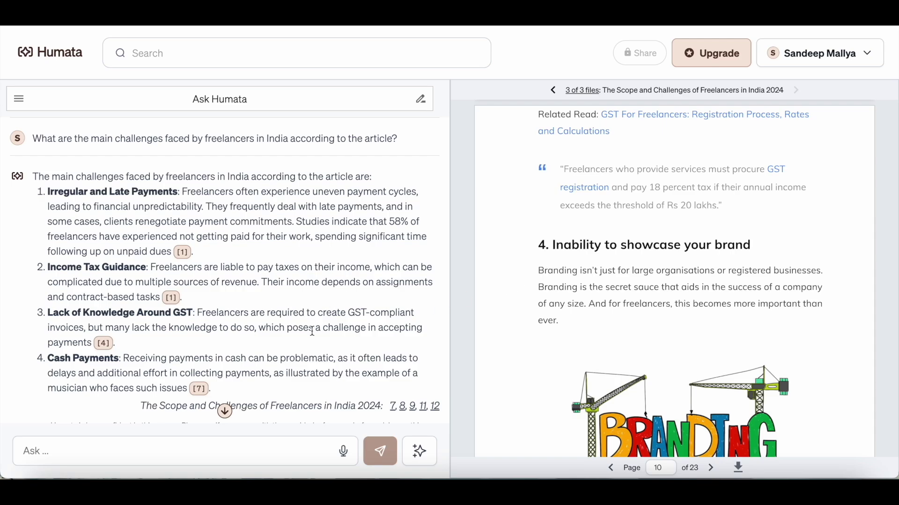
{"action": "scroll", "coordinate": [312, 331], "scroll_direction": "up", "scroll_amount": 3}
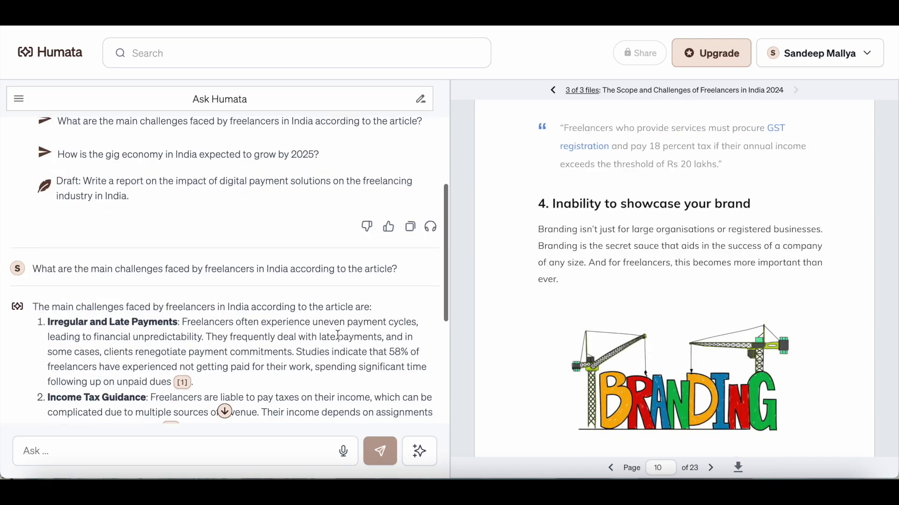
{"action": "scroll", "coordinate": [339, 340], "scroll_direction": "down", "scroll_amount": 1}
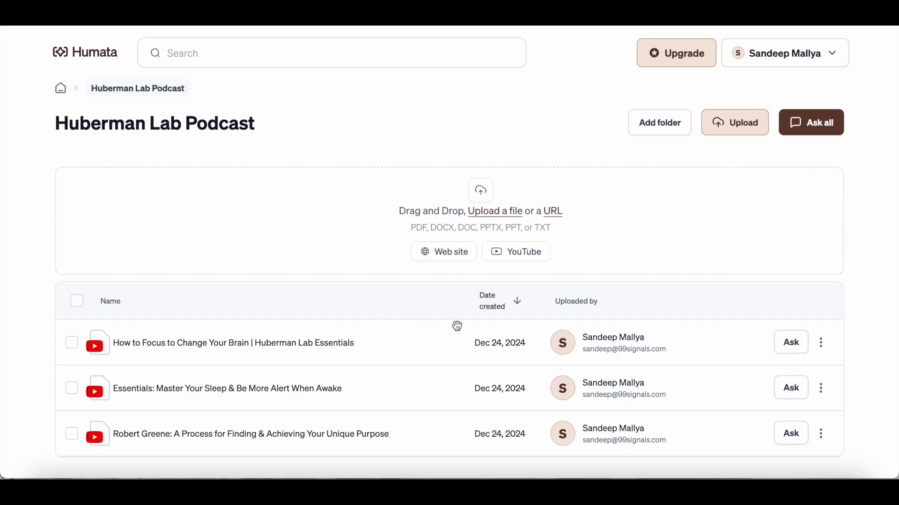
Step: Preview the Master Your Sleep video chat, then return to All Files and open Worknue
{"action": "left_click", "coordinate": [791, 389]}
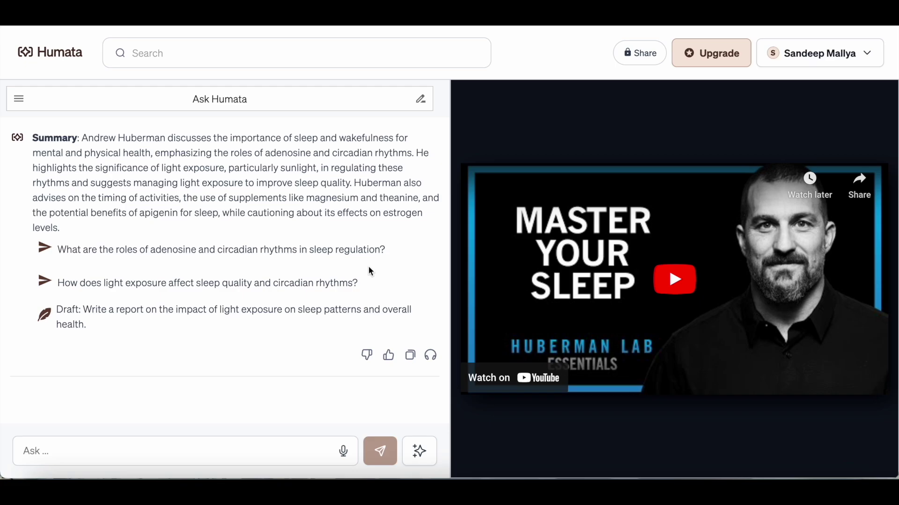
{"action": "left_click", "coordinate": [78, 59]}
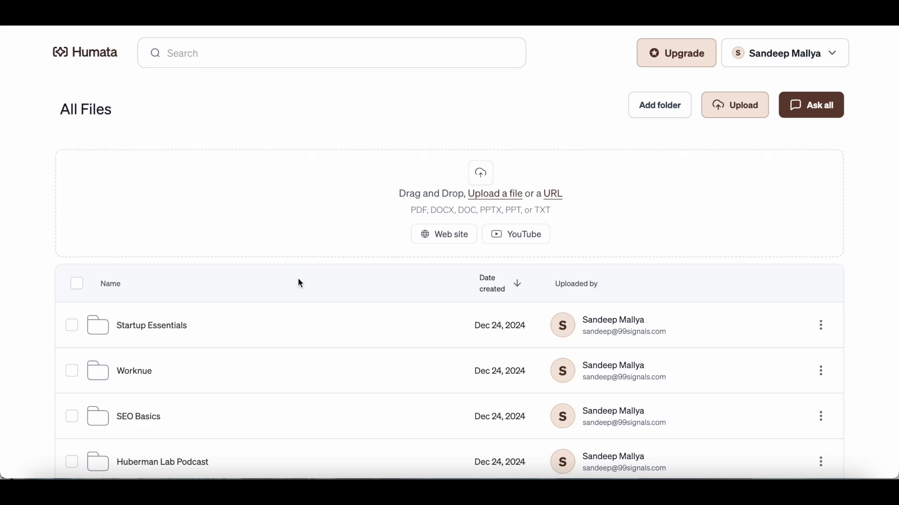
{"action": "scroll", "coordinate": [189, 191], "scroll_direction": "down", "scroll_amount": 4}
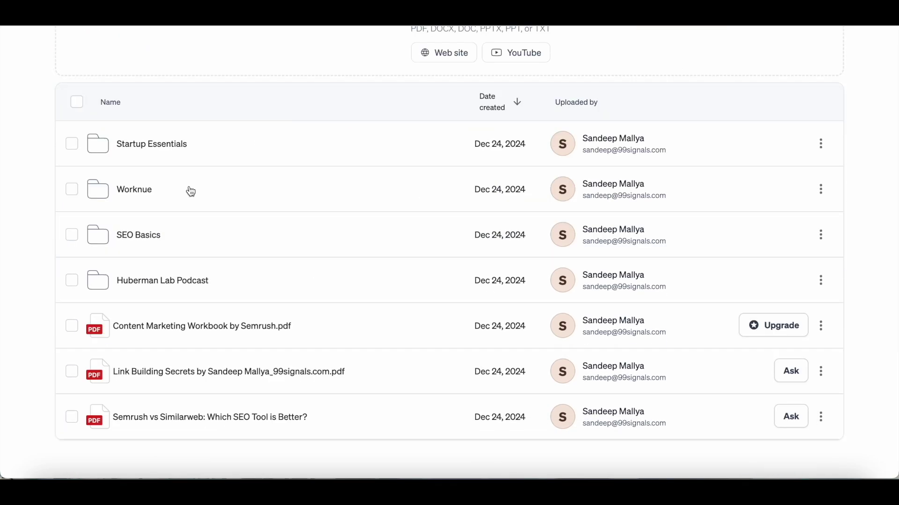
{"action": "left_click", "coordinate": [188, 191]}
{"action": "scroll", "coordinate": [197, 273], "scroll_direction": "down", "scroll_amount": 2}
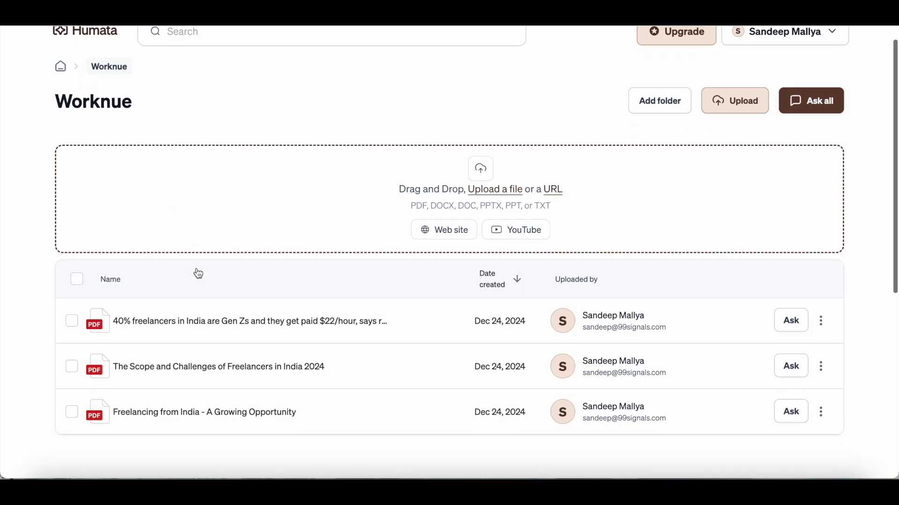
Step: Ask across all three Worknue PDFs using the suggested draft-report prompt on India's freelancing market by 2025
{"action": "left_click", "coordinate": [80, 270]}
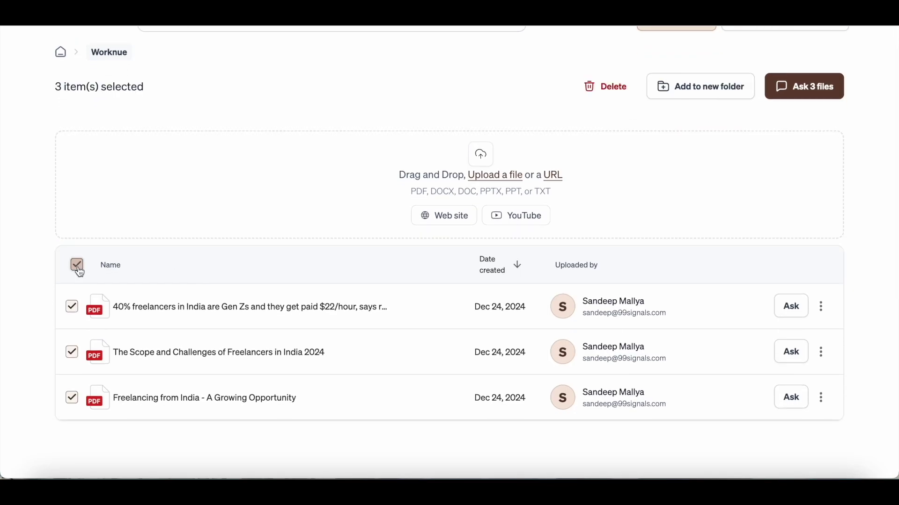
{"action": "left_click", "coordinate": [781, 84]}
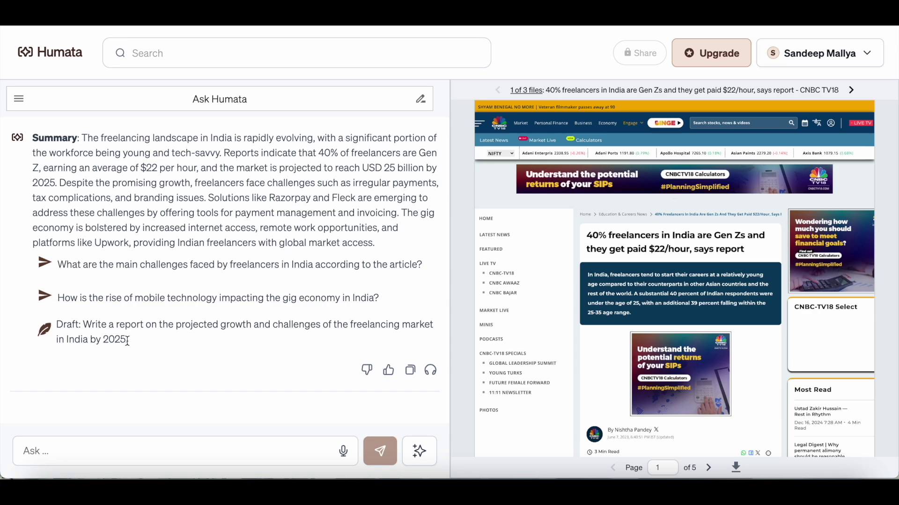
{"action": "left_click_drag", "start_coordinate": [125, 340], "coordinate": [85, 327]}
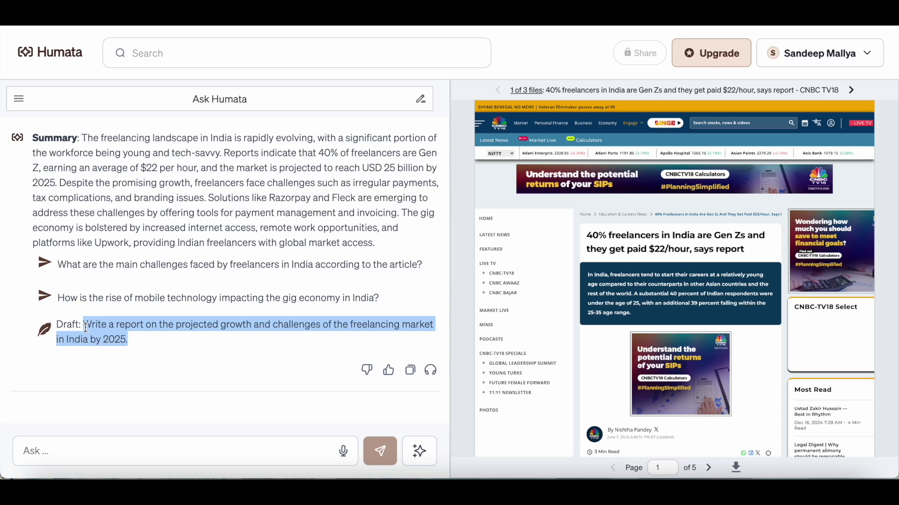
{"action": "key", "text": "ctrl+c"}
{"action": "left_click", "coordinate": [111, 449]}
{"action": "key", "text": "ctrl+v"}
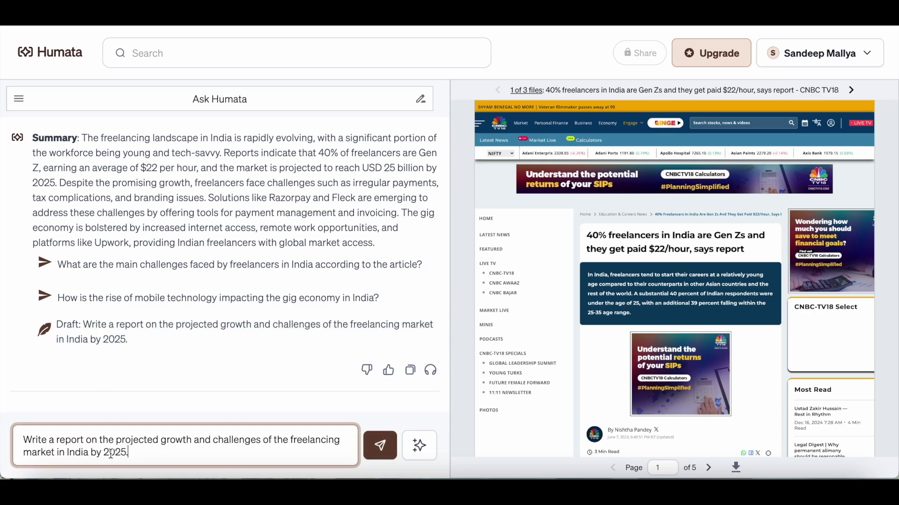
{"action": "left_click", "coordinate": [380, 445]}
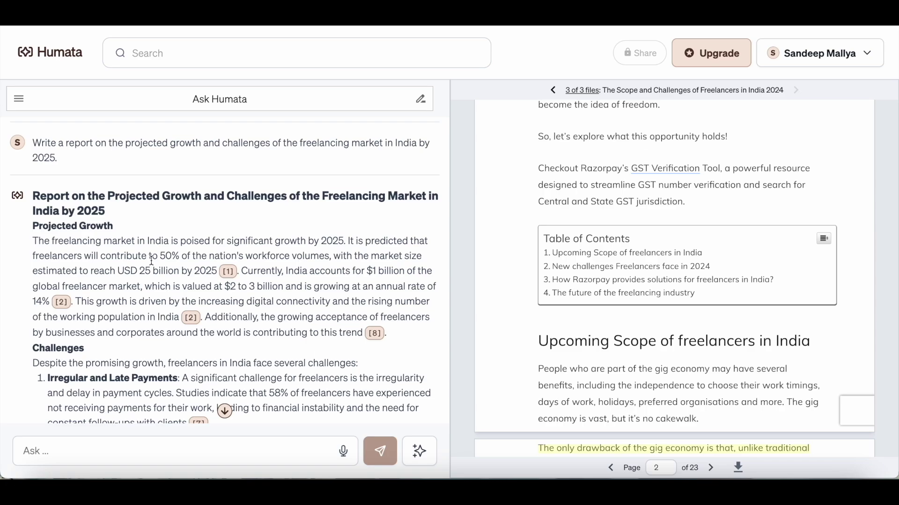
Step: Read through the drafted report's Projected Growth, Challenges and Conclusion sections
{"action": "scroll", "coordinate": [151, 260], "scroll_direction": "down", "scroll_amount": 3}
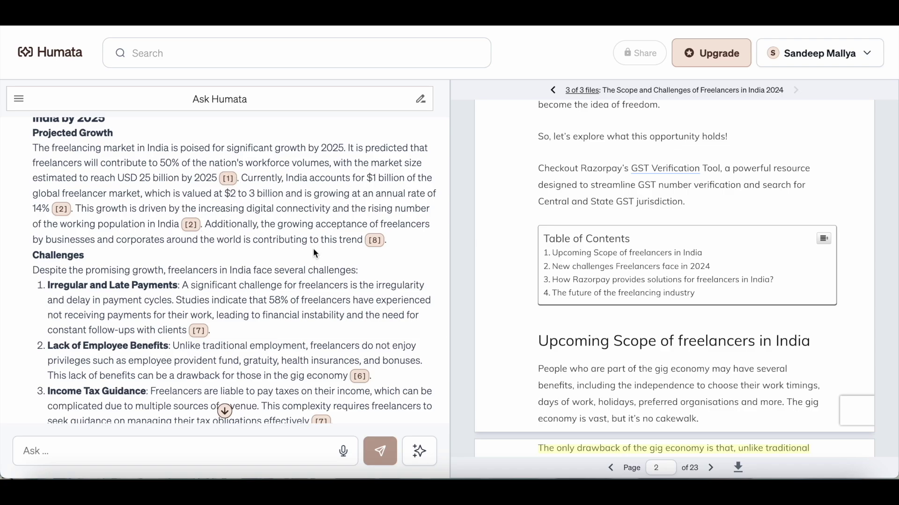
{"action": "scroll", "coordinate": [313, 248], "scroll_direction": "down", "scroll_amount": 6}
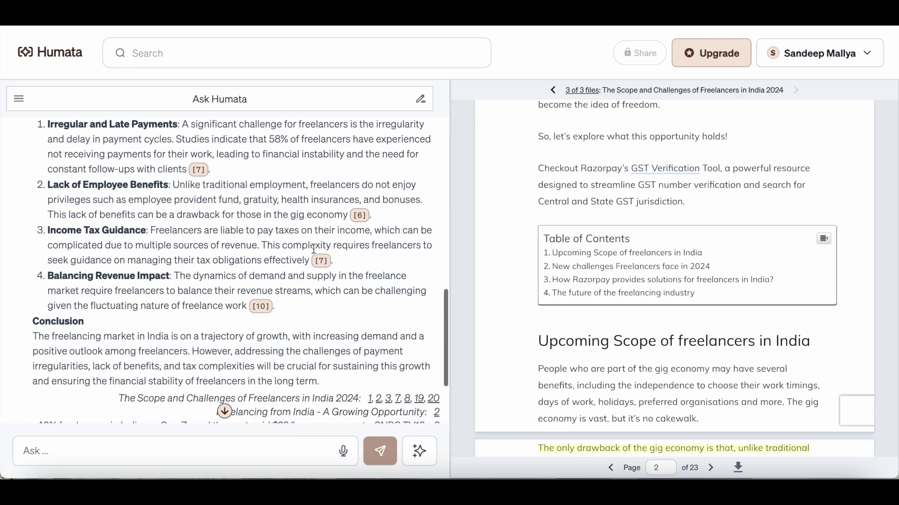
{"action": "scroll", "coordinate": [314, 249], "scroll_direction": "up", "scroll_amount": 15}
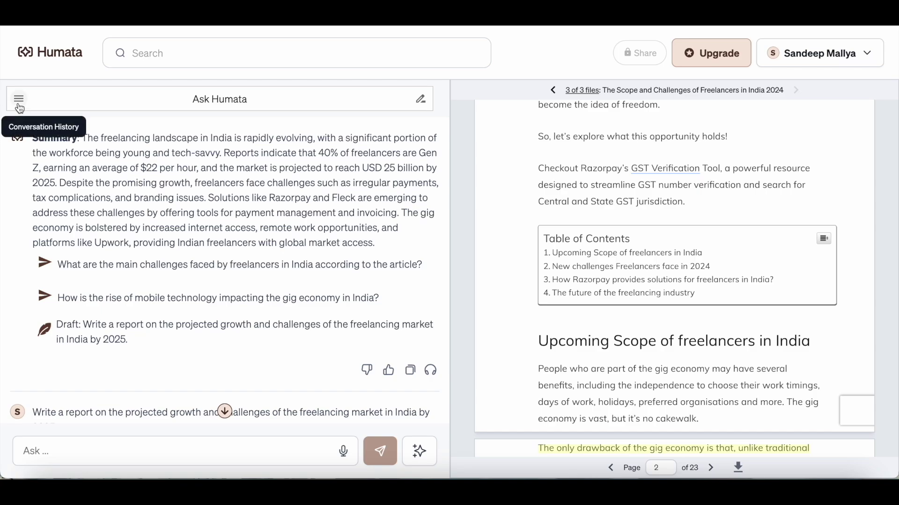
Step: Open the Semrush vs Similarweb PDF chat and copy its Grounded-mode embed code
{"action": "left_click", "coordinate": [47, 57]}
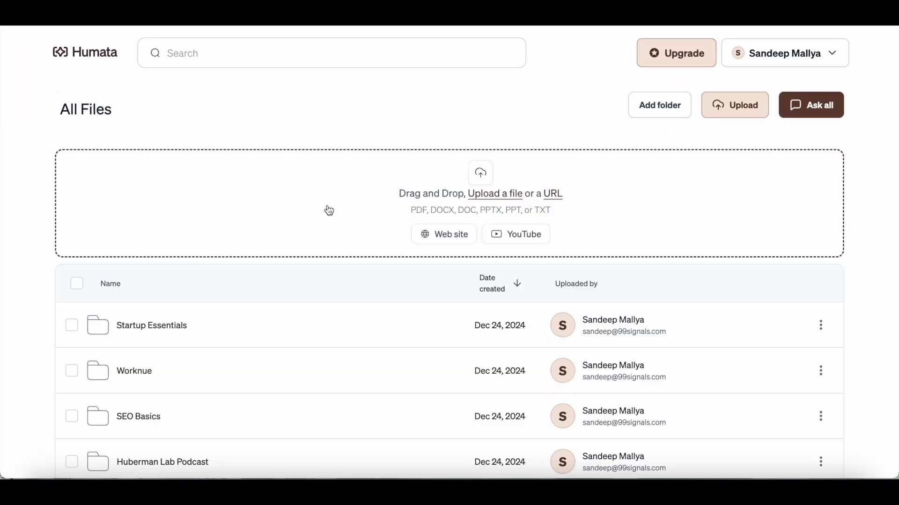
{"action": "scroll", "coordinate": [579, 442], "scroll_direction": "down", "scroll_amount": 4}
{"action": "scroll", "coordinate": [580, 442], "scroll_direction": "down", "scroll_amount": 1}
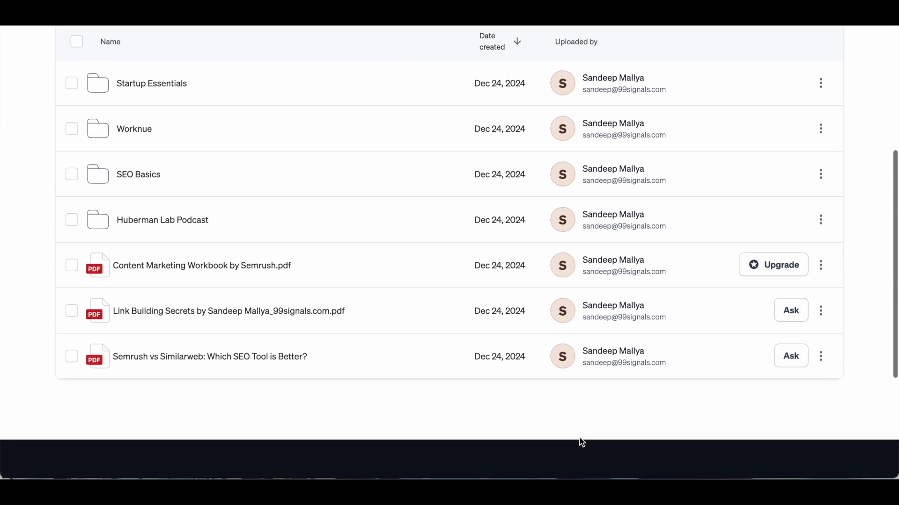
{"action": "left_click", "coordinate": [791, 363]}
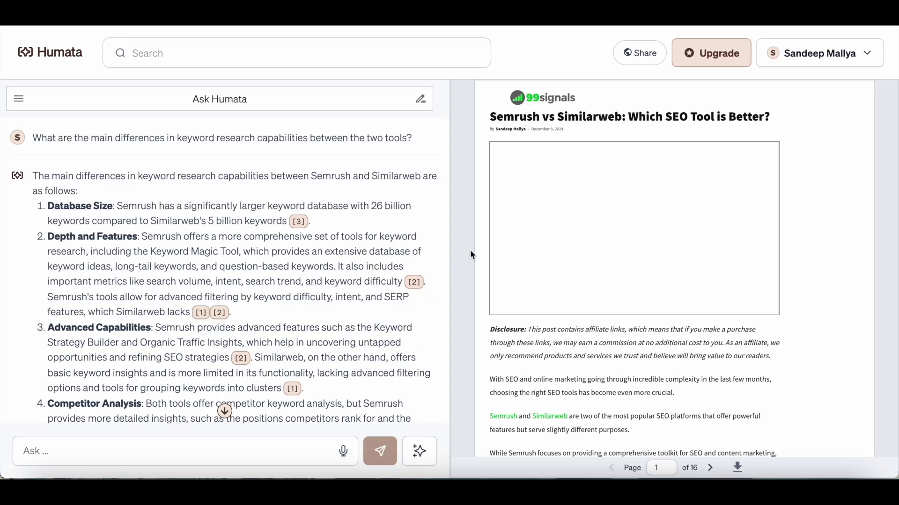
{"action": "left_click", "coordinate": [643, 49]}
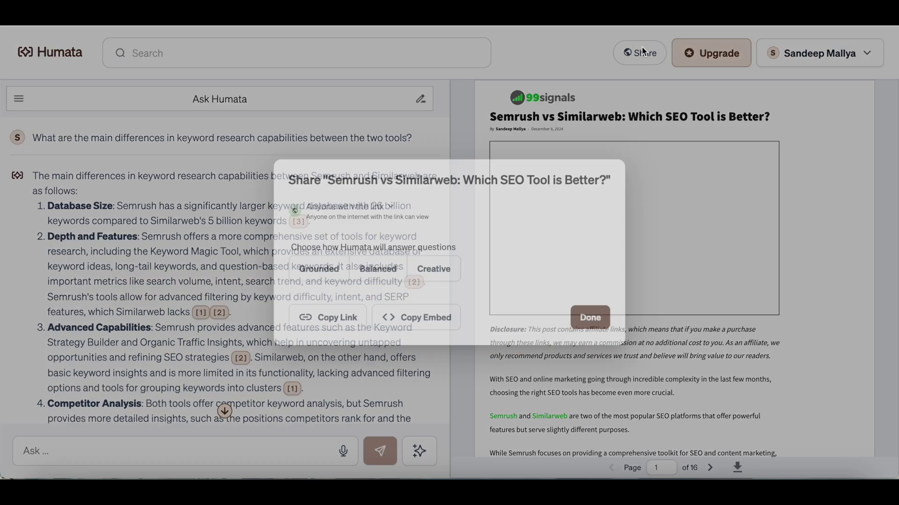
{"action": "left_click", "coordinate": [417, 329]}
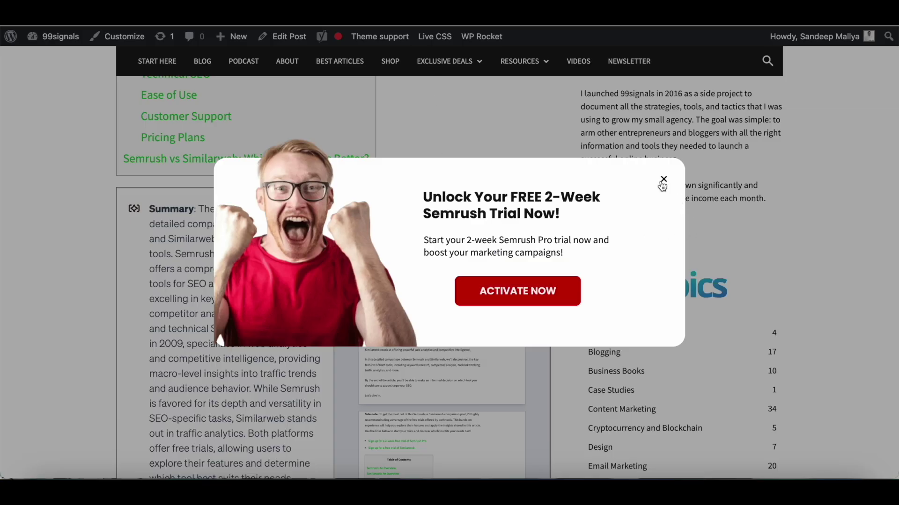
Step: Dismiss the Semrush popup and scroll through the embedded Humata summary and example questions
{"action": "left_click", "coordinate": [664, 180]}
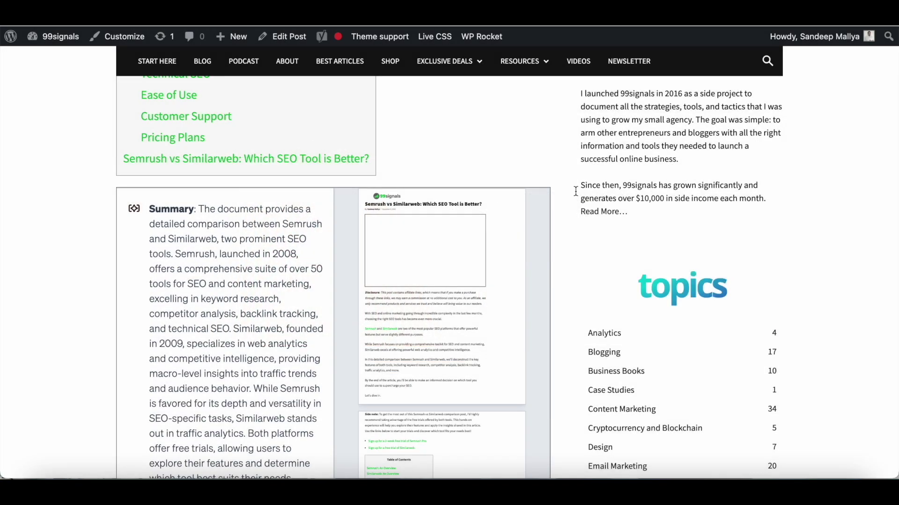
{"action": "scroll", "coordinate": [414, 168], "scroll_direction": "up", "scroll_amount": 1}
{"action": "scroll", "coordinate": [414, 167], "scroll_direction": "down", "scroll_amount": 2}
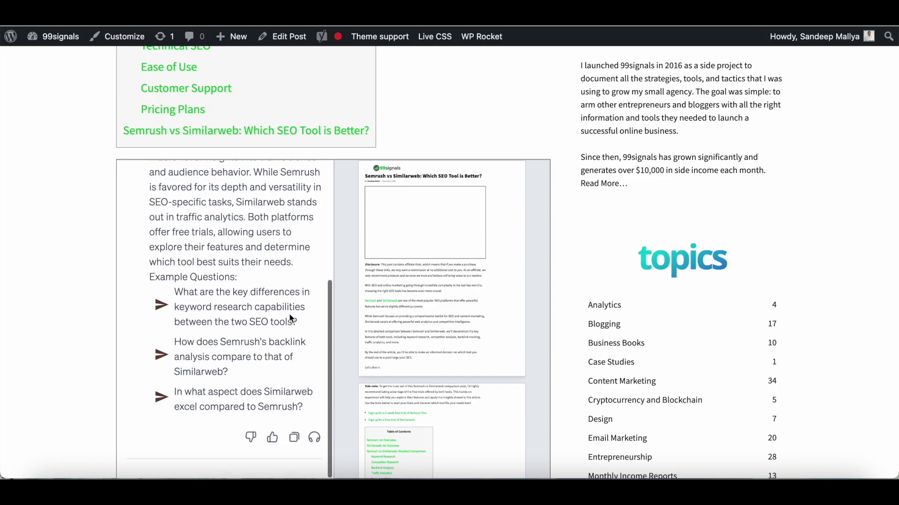
{"action": "scroll", "coordinate": [288, 313], "scroll_direction": "down", "scroll_amount": 3}
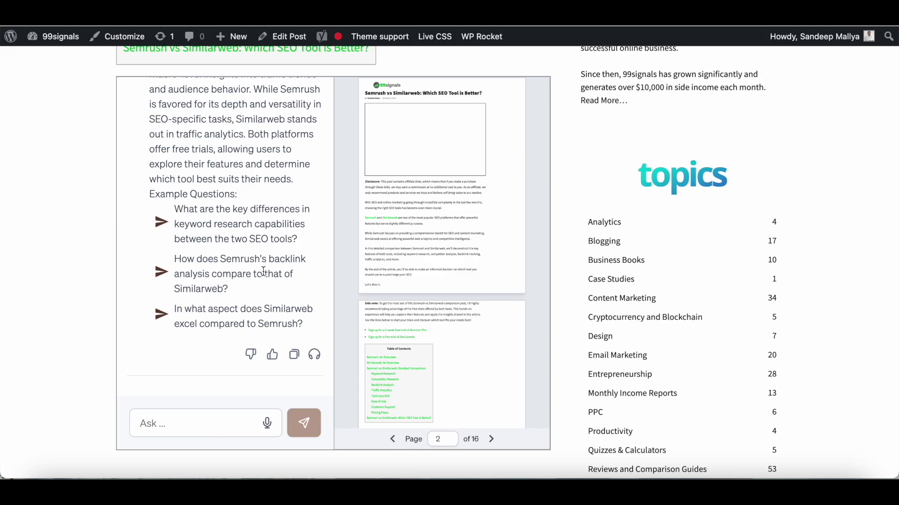
{"action": "scroll", "coordinate": [264, 272], "scroll_direction": "up", "scroll_amount": 10}
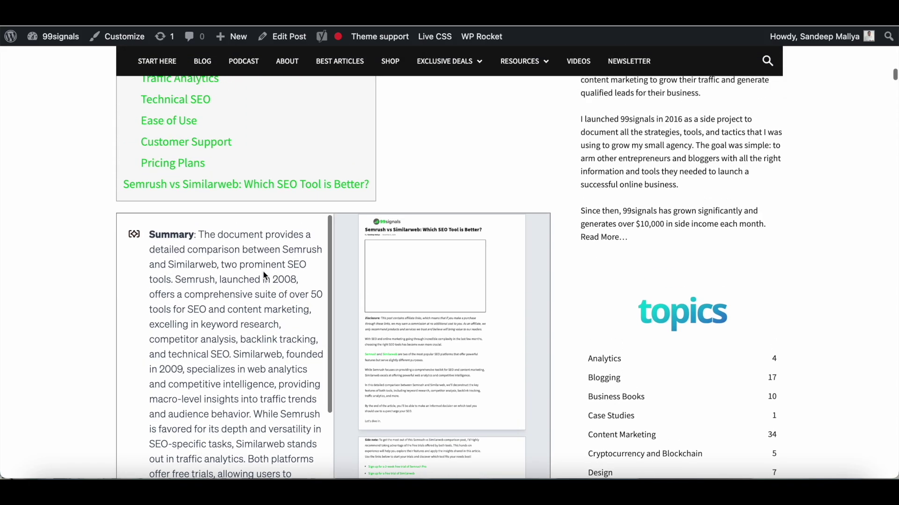
{"action": "scroll", "coordinate": [449, 205], "scroll_direction": "up", "scroll_amount": 15}
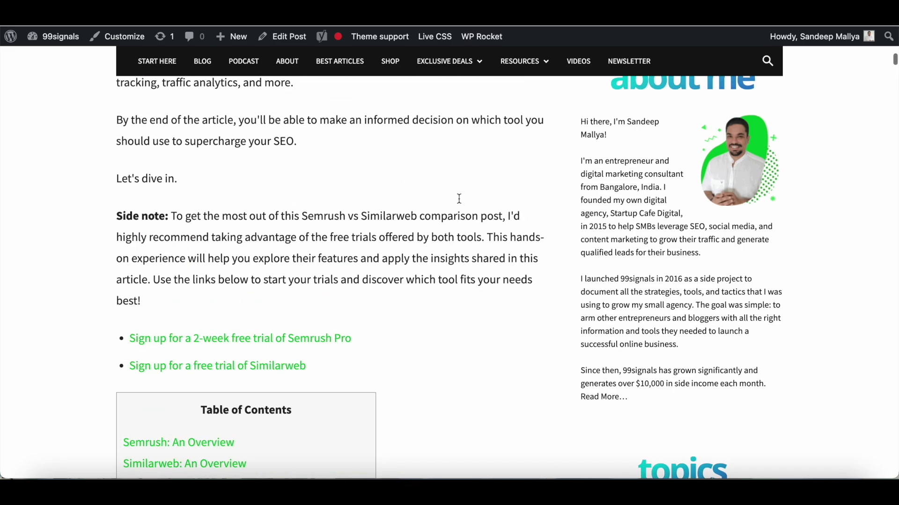
{"action": "scroll", "coordinate": [443, 249], "scroll_direction": "down", "scroll_amount": 8}
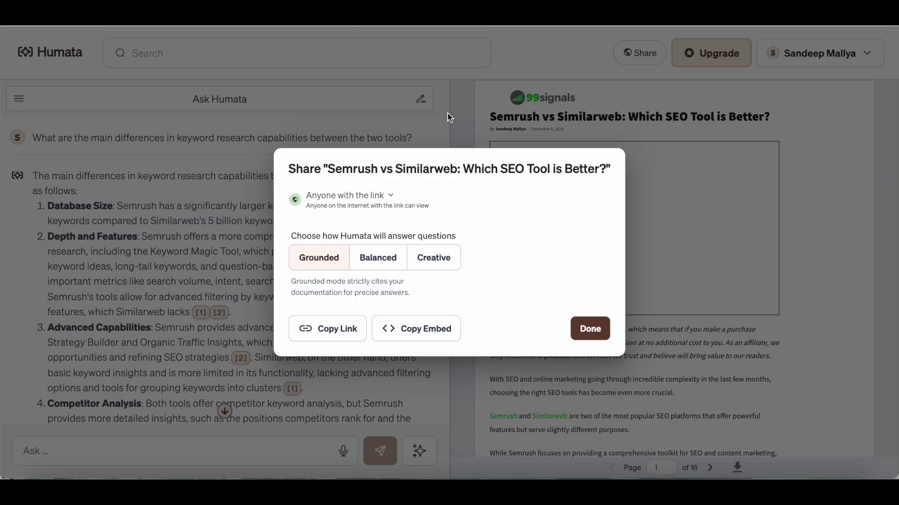
Step: Close the sharing options and open Chat support from the account menu
{"action": "left_click", "coordinate": [590, 328]}
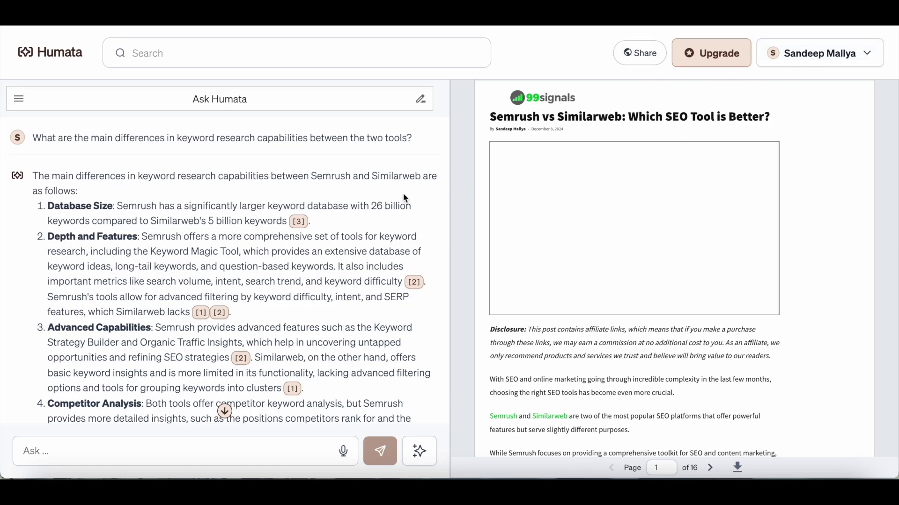
{"action": "left_click", "coordinate": [829, 53]}
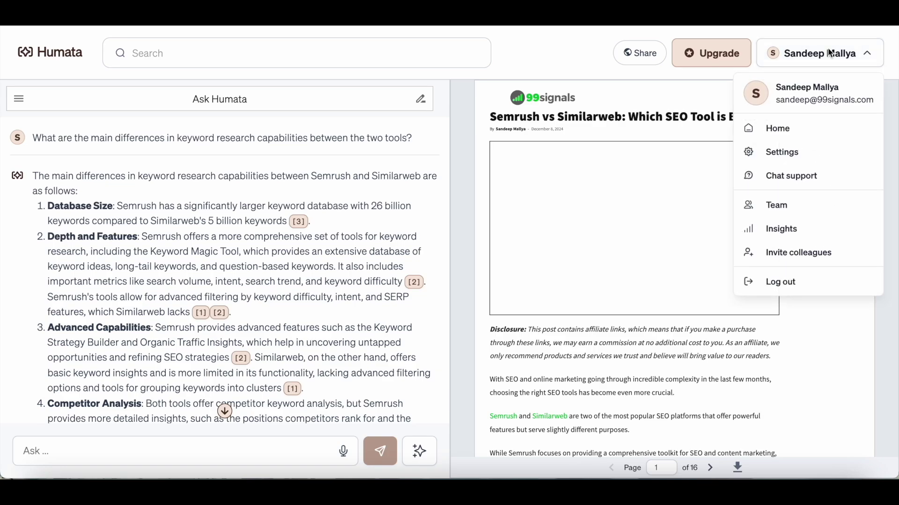
{"action": "left_click", "coordinate": [792, 176]}
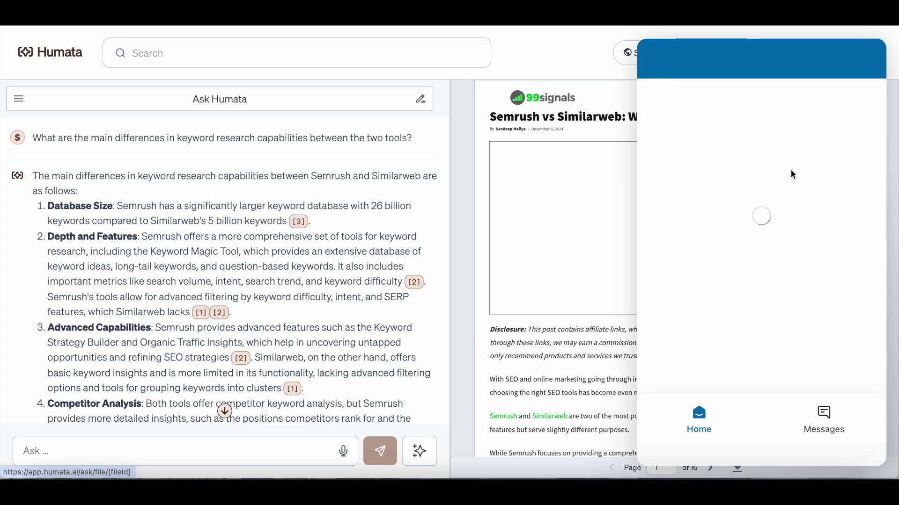
Step: Switch the support chat to its Messages tab and scroll through it
{"action": "left_click", "coordinate": [825, 413]}
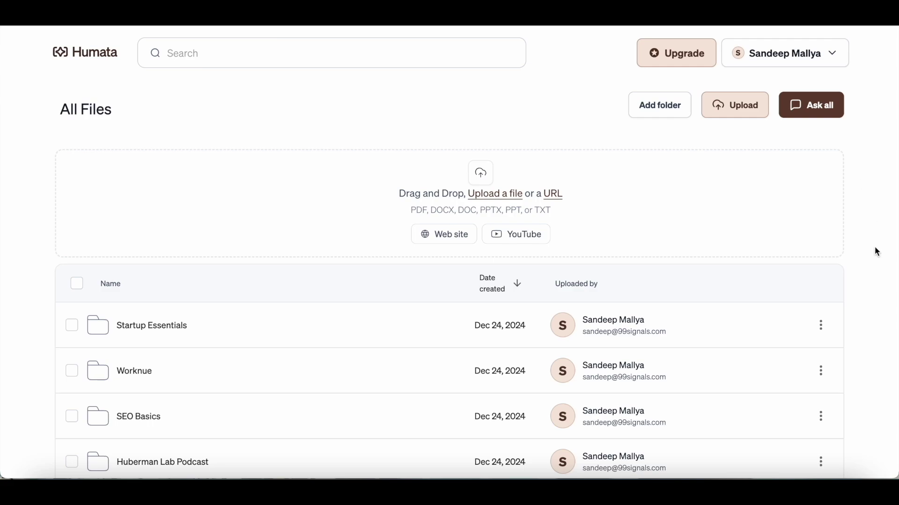
{"action": "scroll", "coordinate": [875, 247], "scroll_direction": "down", "scroll_amount": 3}
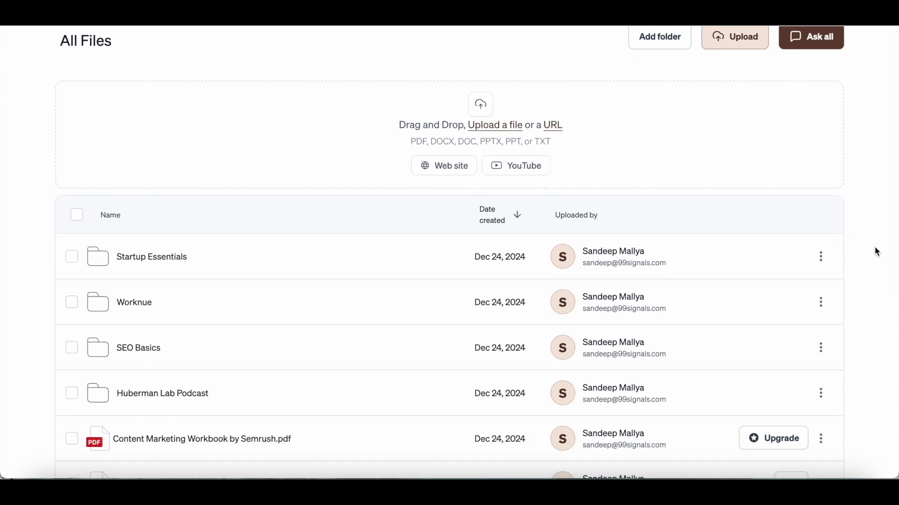
{"action": "scroll", "coordinate": [875, 246], "scroll_direction": "up", "scroll_amount": 3}
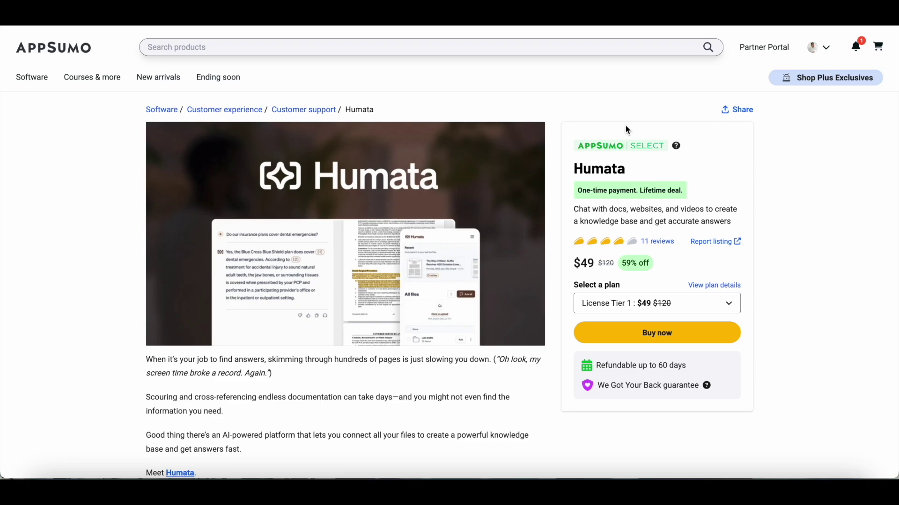
Step: Scroll the AppSumo Humata deal page to the Plans & features table with License Tiers 1–4
{"action": "scroll", "coordinate": [776, 215], "scroll_direction": "down", "scroll_amount": 10}
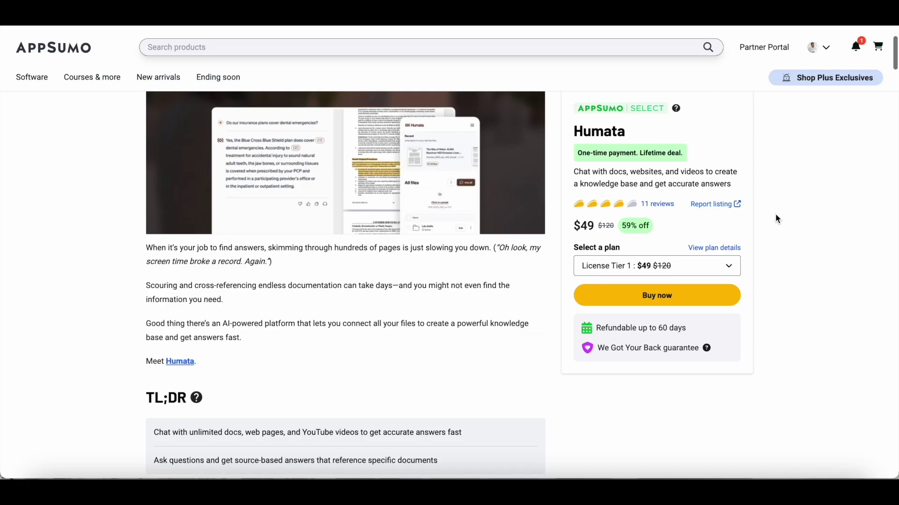
{"action": "scroll", "coordinate": [775, 213], "scroll_direction": "down", "scroll_amount": 15}
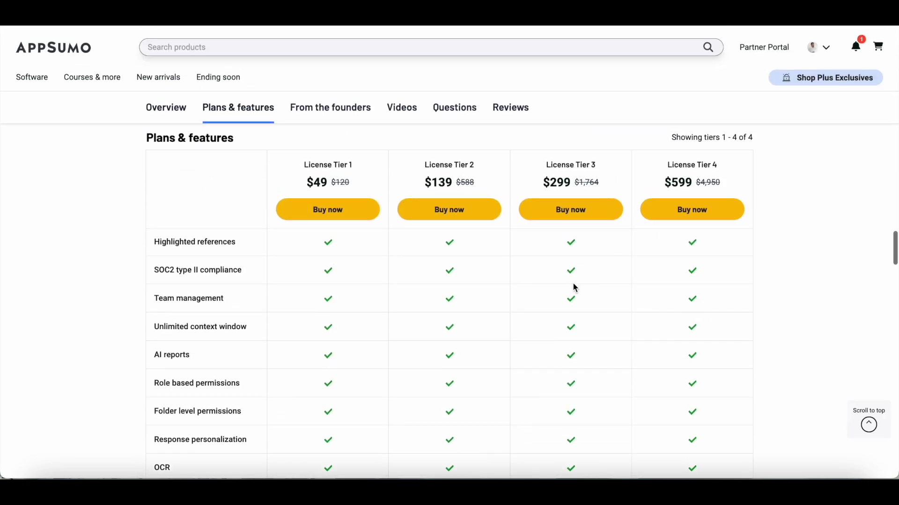
{"action": "scroll", "coordinate": [571, 287], "scroll_direction": "up", "scroll_amount": 2}
{"action": "scroll", "coordinate": [575, 288], "scroll_direction": "up", "scroll_amount": 1}
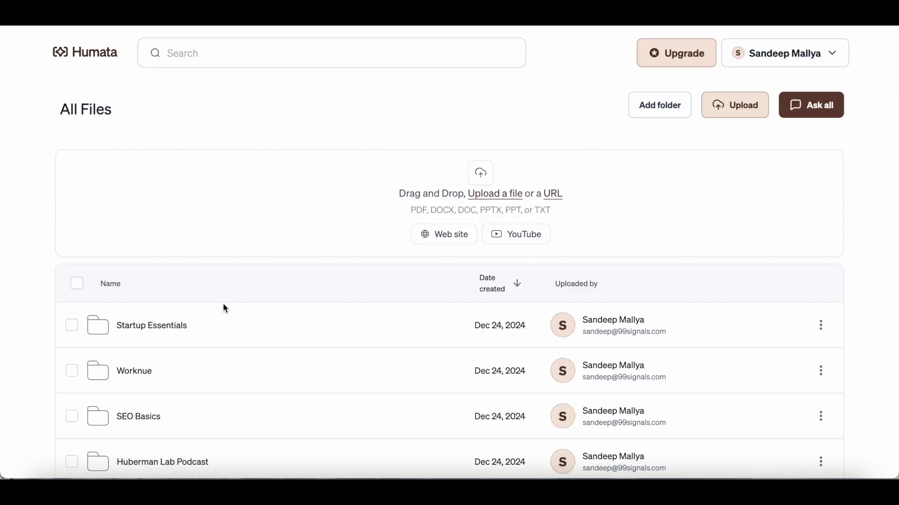
{"action": "scroll", "coordinate": [223, 343], "scroll_direction": "down", "scroll_amount": 5}
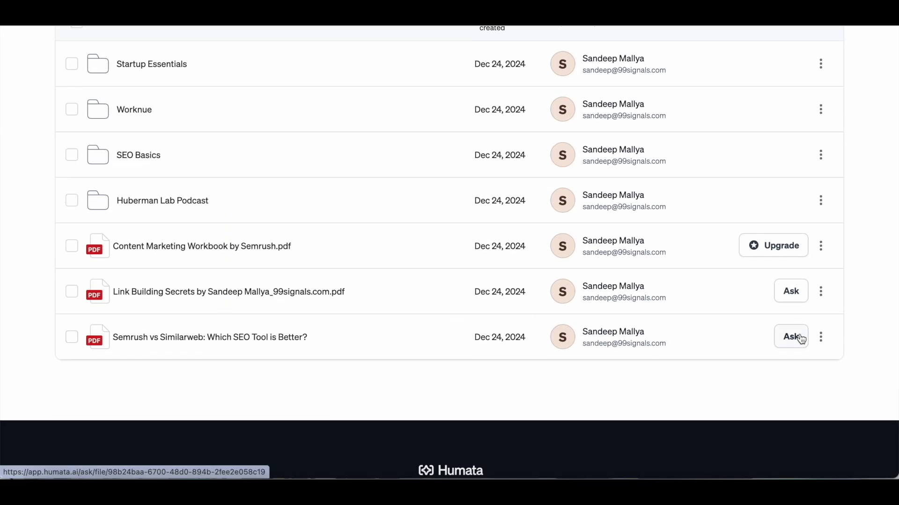
{"action": "left_click", "coordinate": [798, 337]}
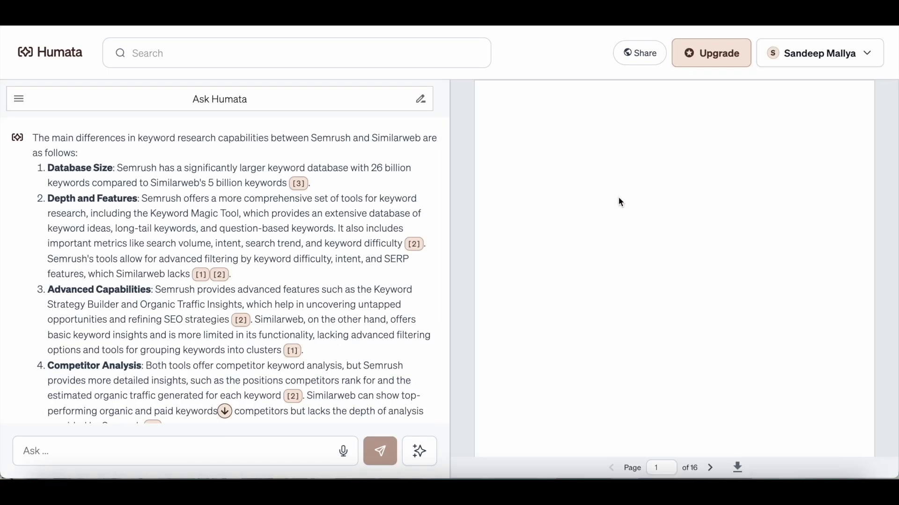
{"action": "scroll", "coordinate": [604, 284], "scroll_direction": "down", "scroll_amount": 1}
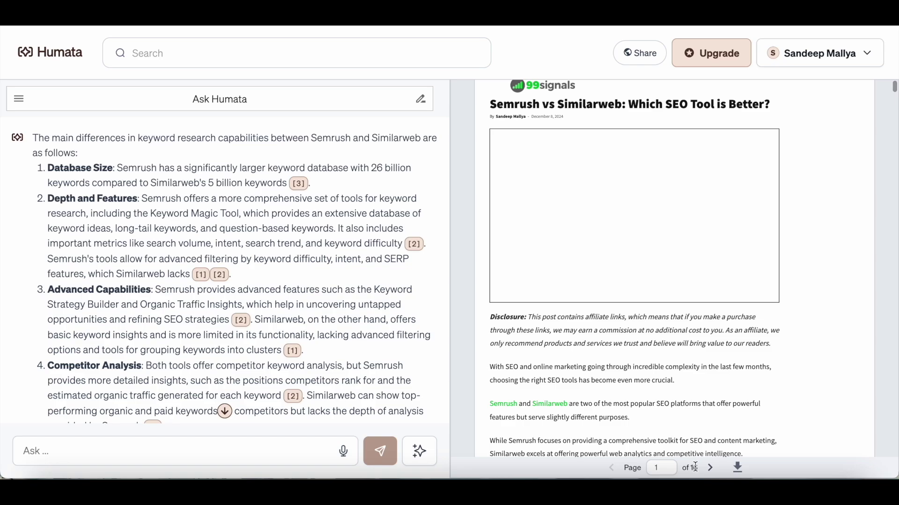
{"action": "left_click", "coordinate": [37, 34]}
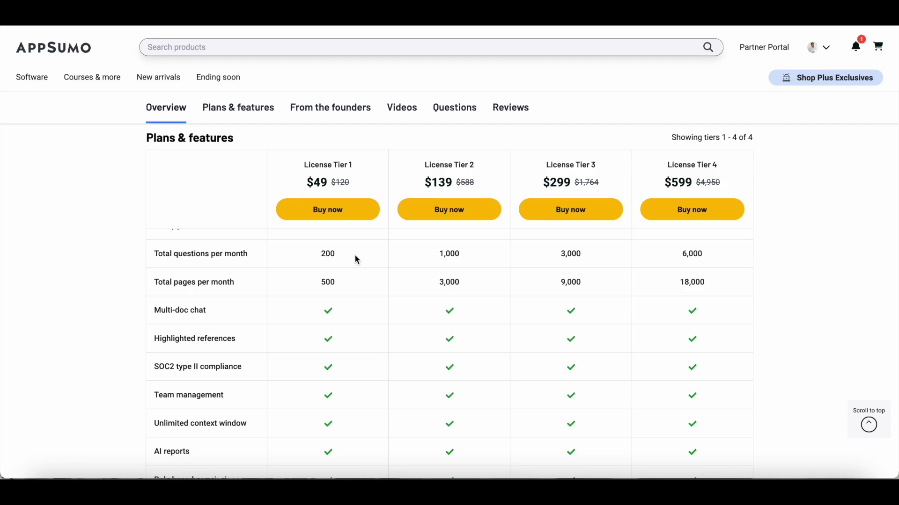
Step: Scroll back to the page top, then down to the Overview section's Humata intro video
{"action": "scroll", "coordinate": [357, 260], "scroll_direction": "up", "scroll_amount": 15}
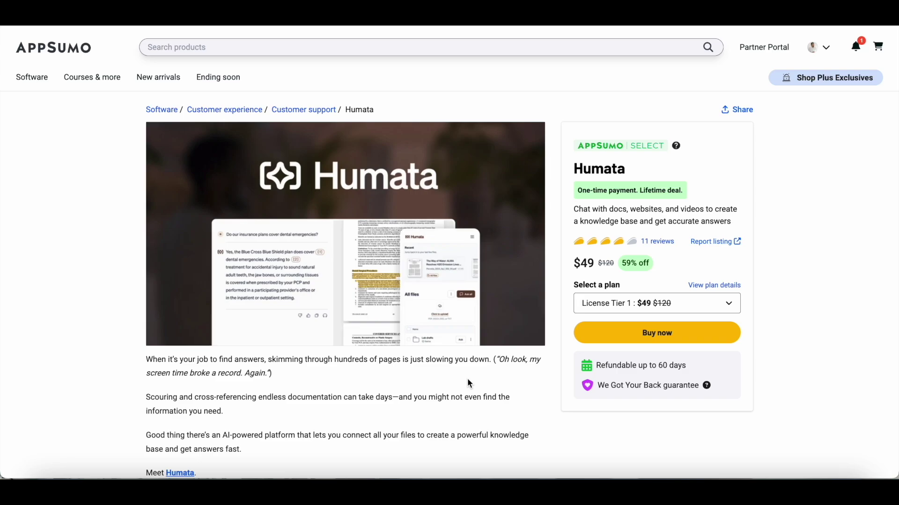
{"action": "scroll", "coordinate": [582, 448], "scroll_direction": "down", "scroll_amount": 10}
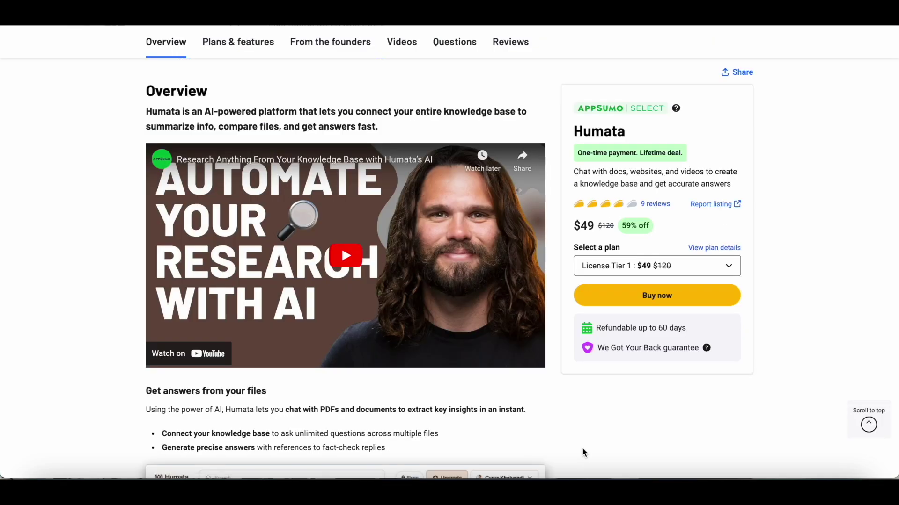